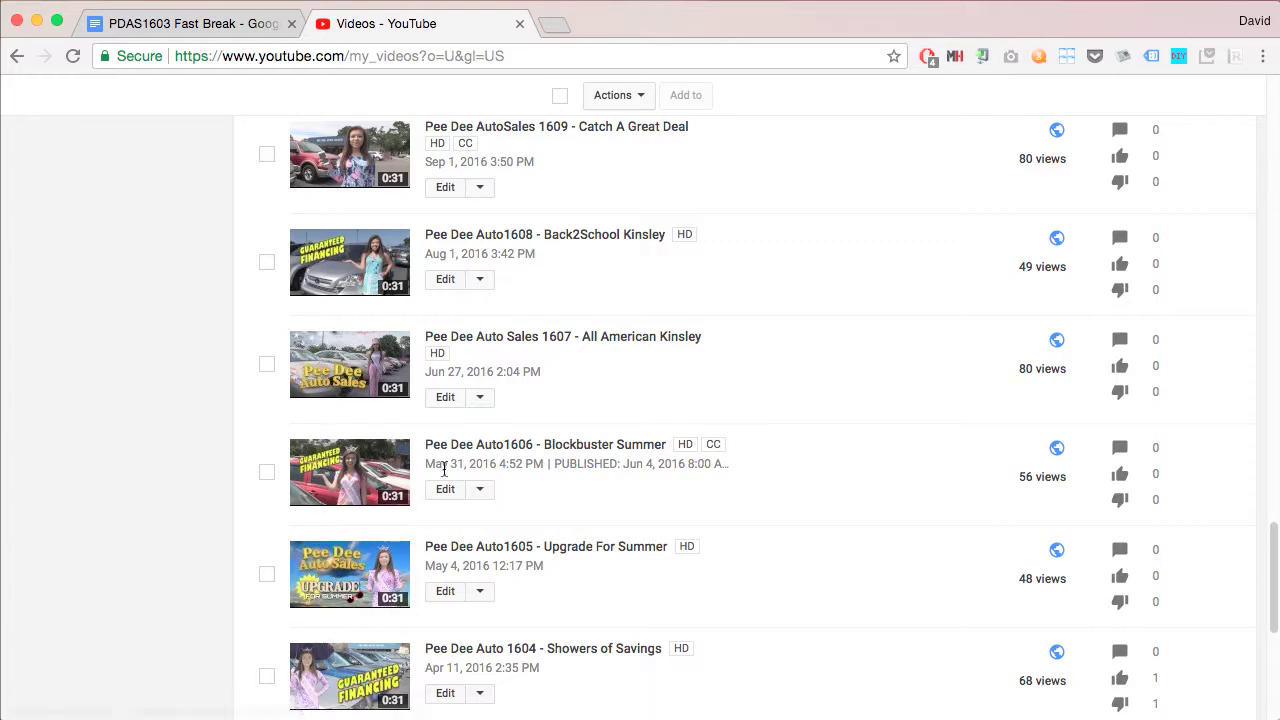
# Scroll the Video Manager to the Pee Dee Auto1603 - Fast Break video and open its edit page
pyautogui.scroll(-3, 445, 490)
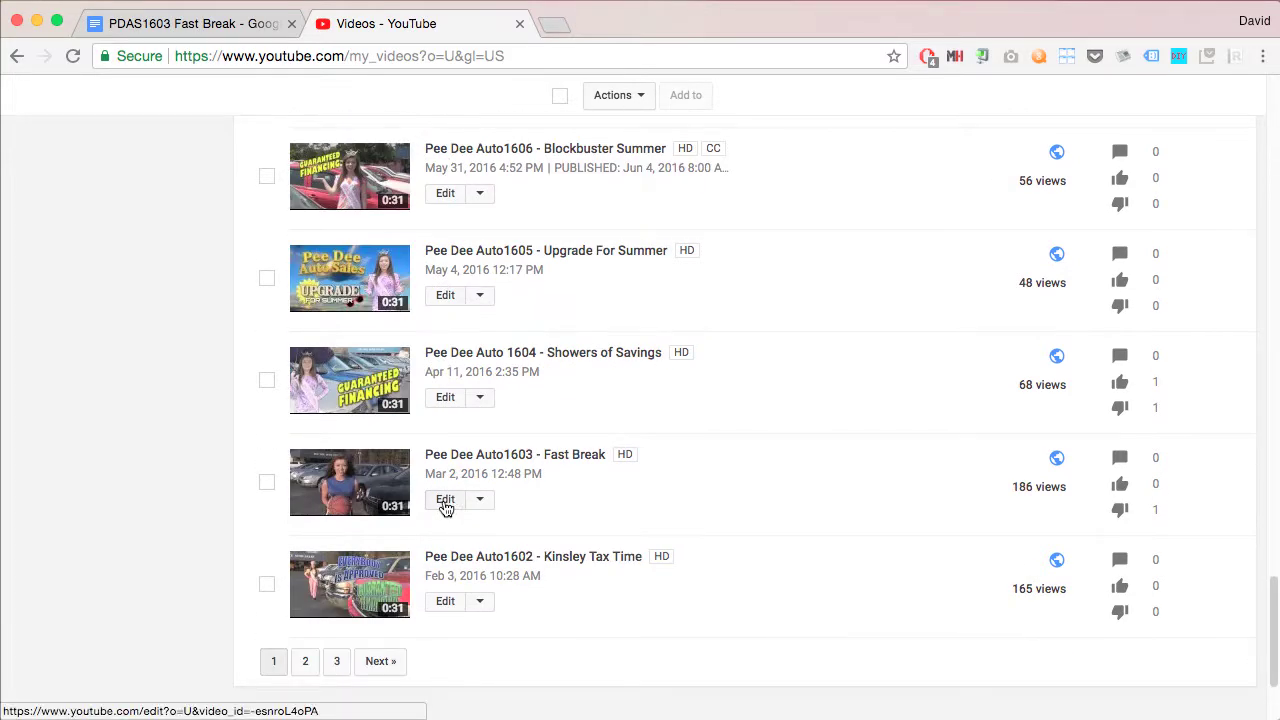
pyautogui.click(446, 500)
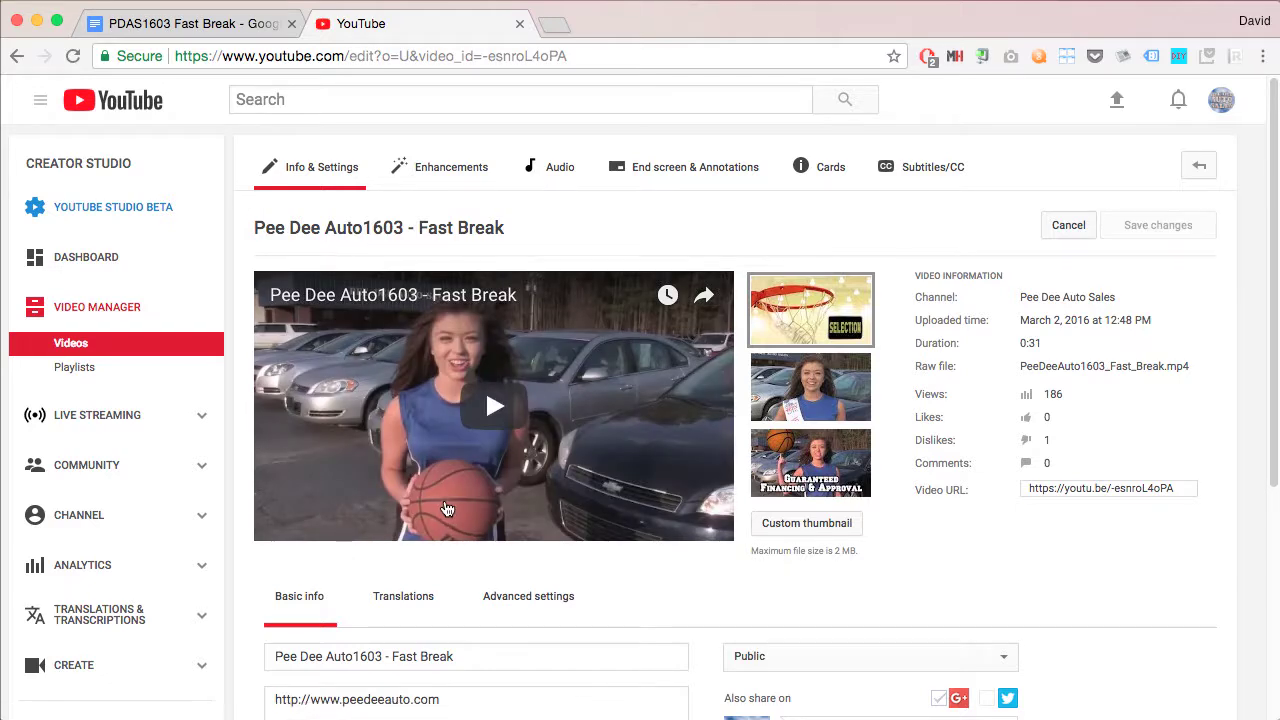
# Show the video's Subtitles/CC page, with only English (Automatic) published, and begin adding a new language
pyautogui.click(927, 176)
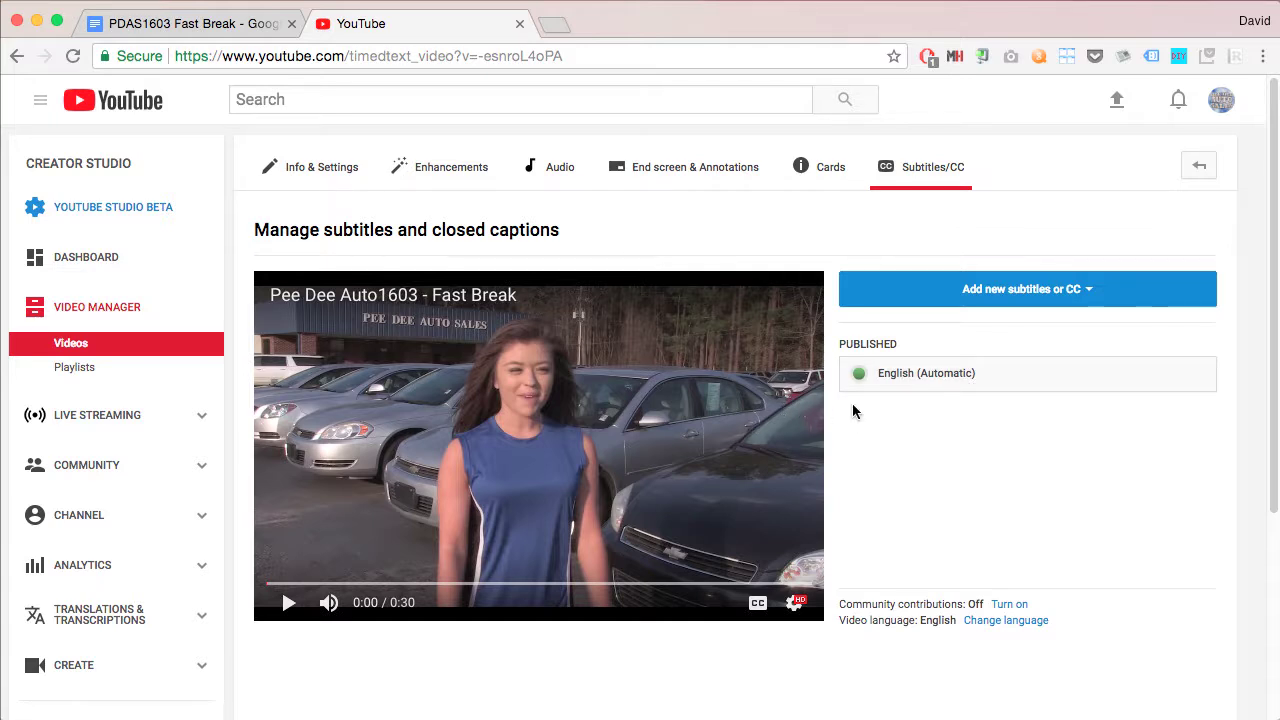
pyautogui.click(1007, 301)
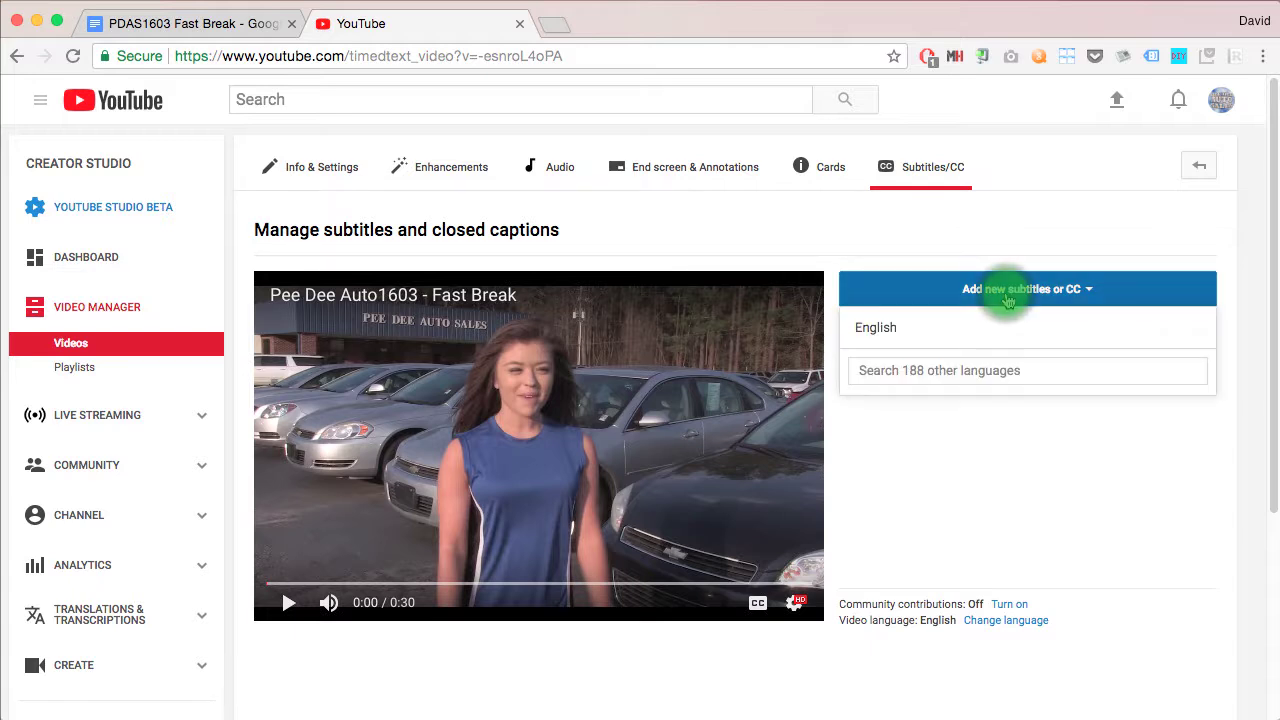
# Pick English as the new caption language and choose Transcribe and auto-sync
pyautogui.click(875, 332)
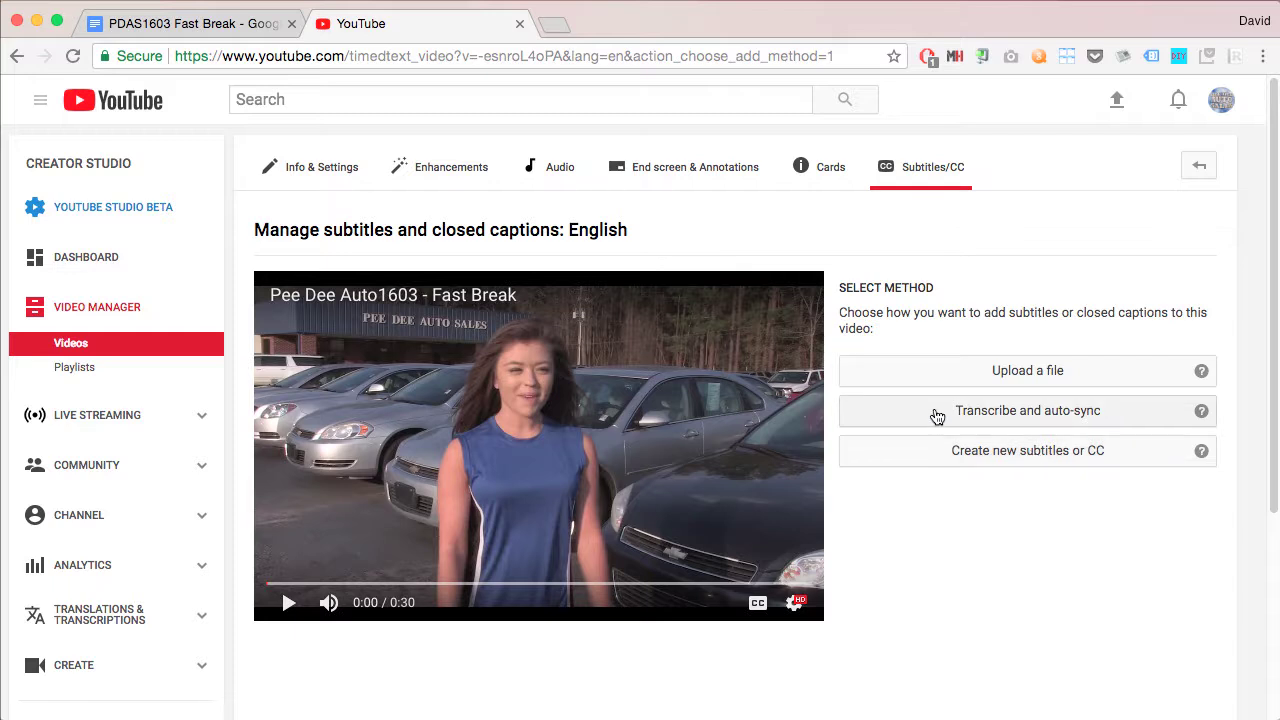
pyautogui.click(1053, 421)
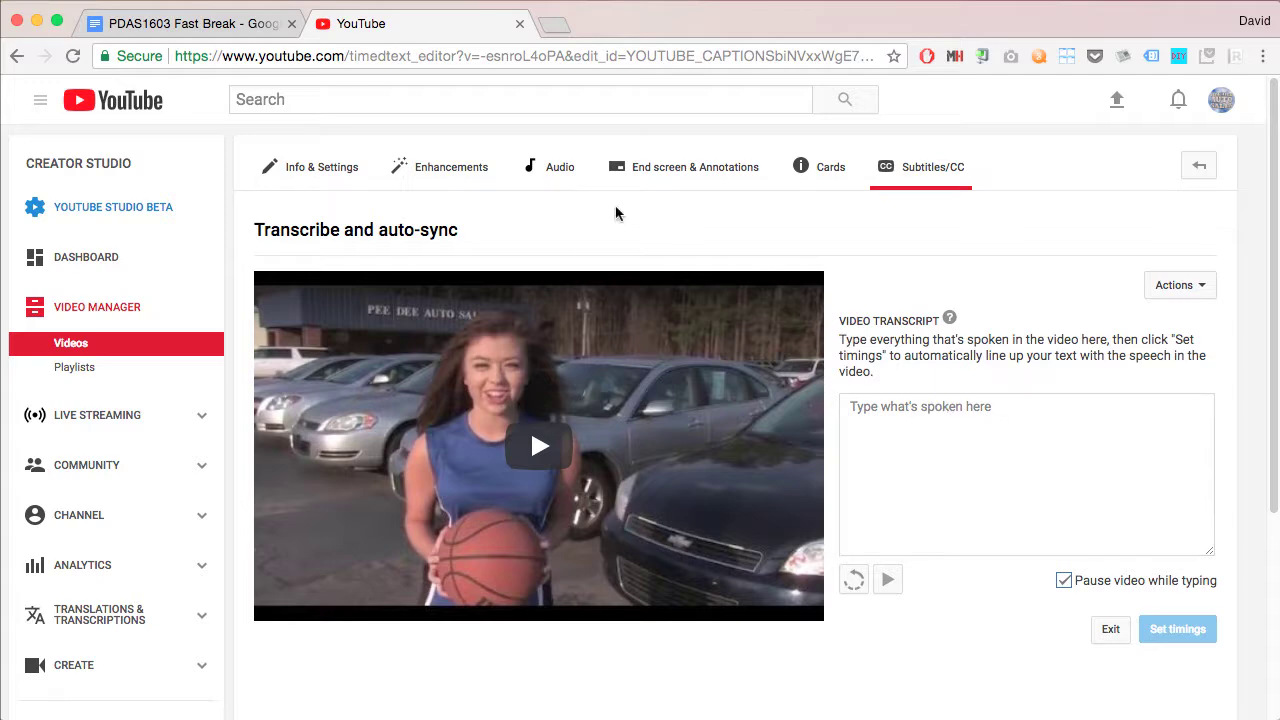
pyautogui.click(190, 23)
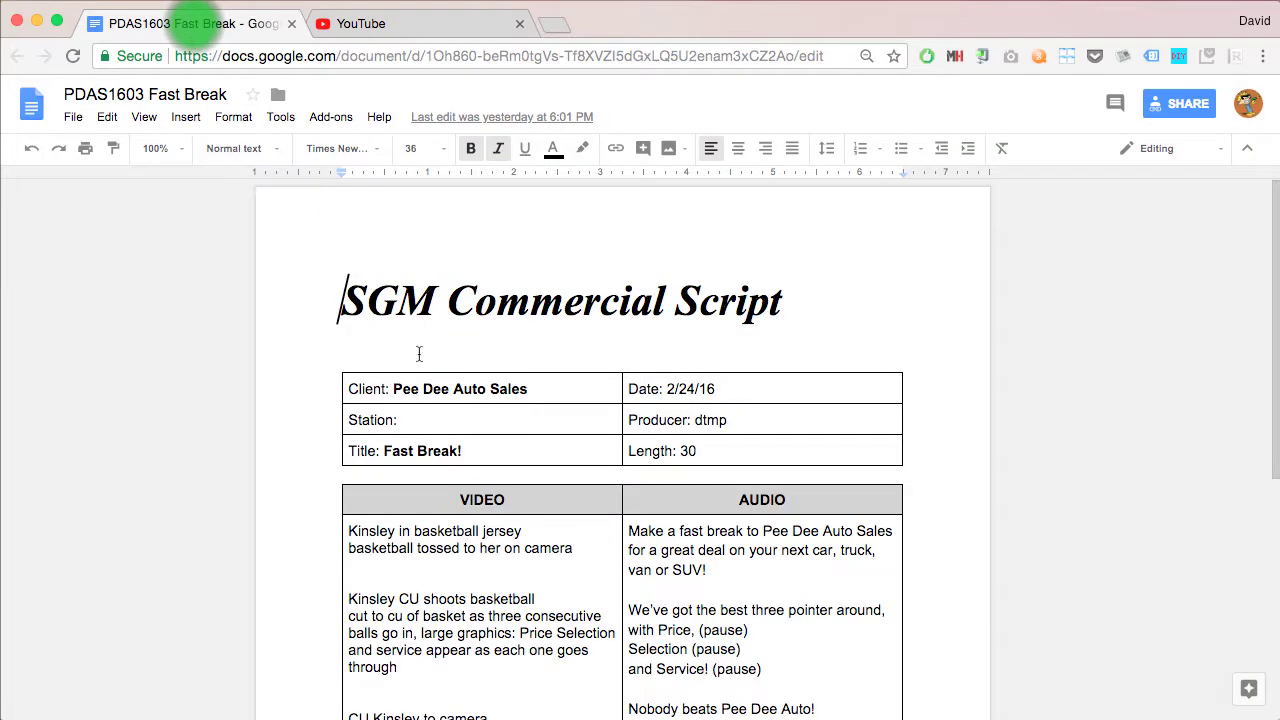
# Copy the AUDIO column text from the Fast Break script and return to the empty transcript
pyautogui.scroll(-5, 977, 524)
pyautogui.scroll(-1, 977, 518)
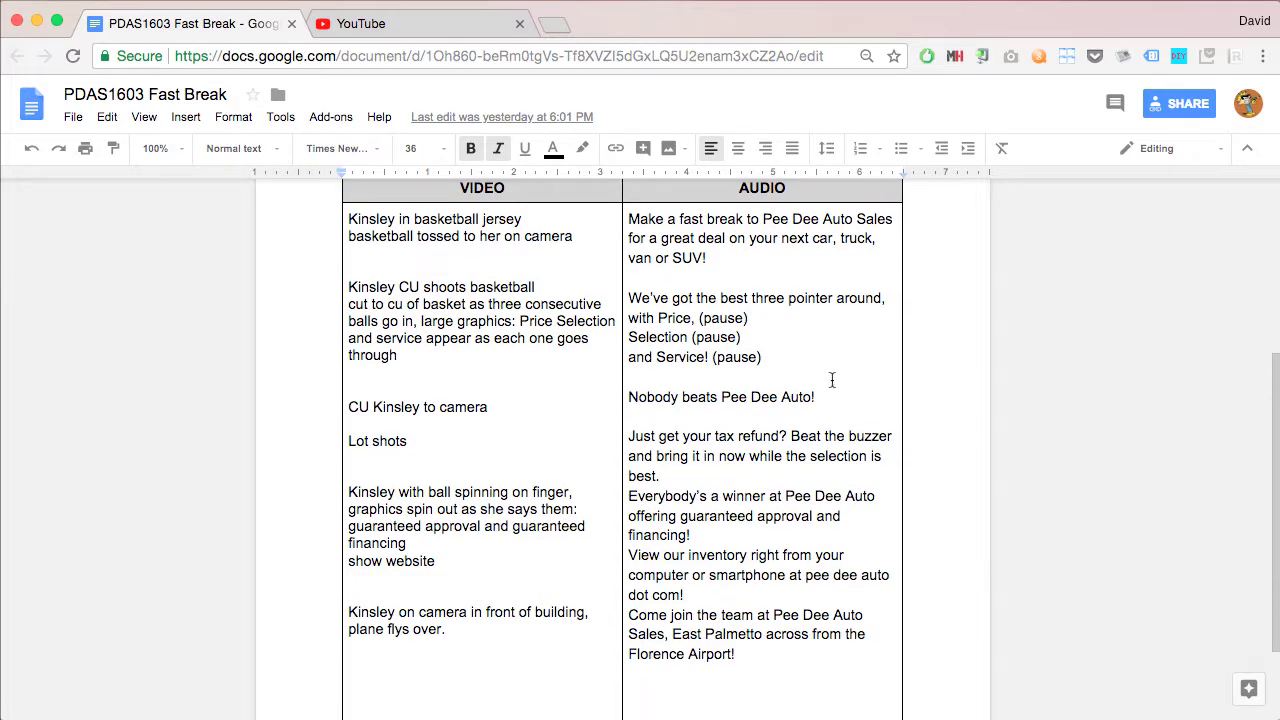
pyautogui.moveTo(626, 218); pyautogui.dragTo(756, 658)
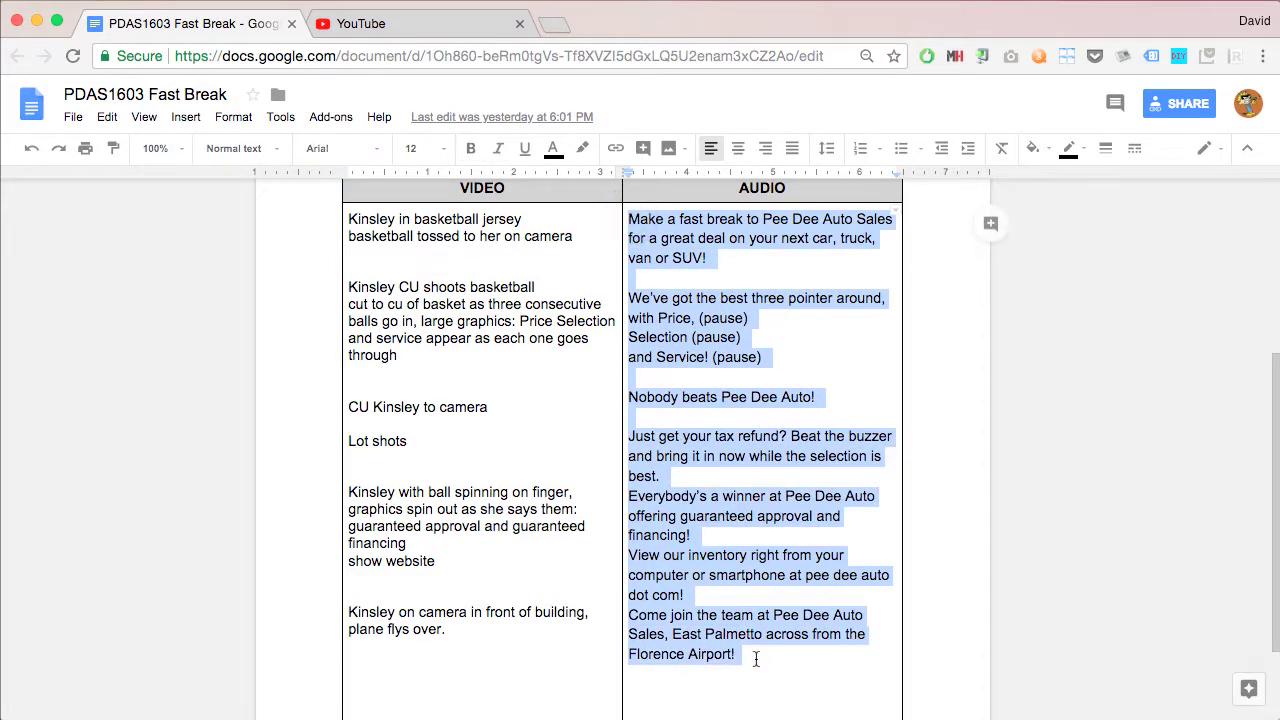
pyautogui.click(366, 30)
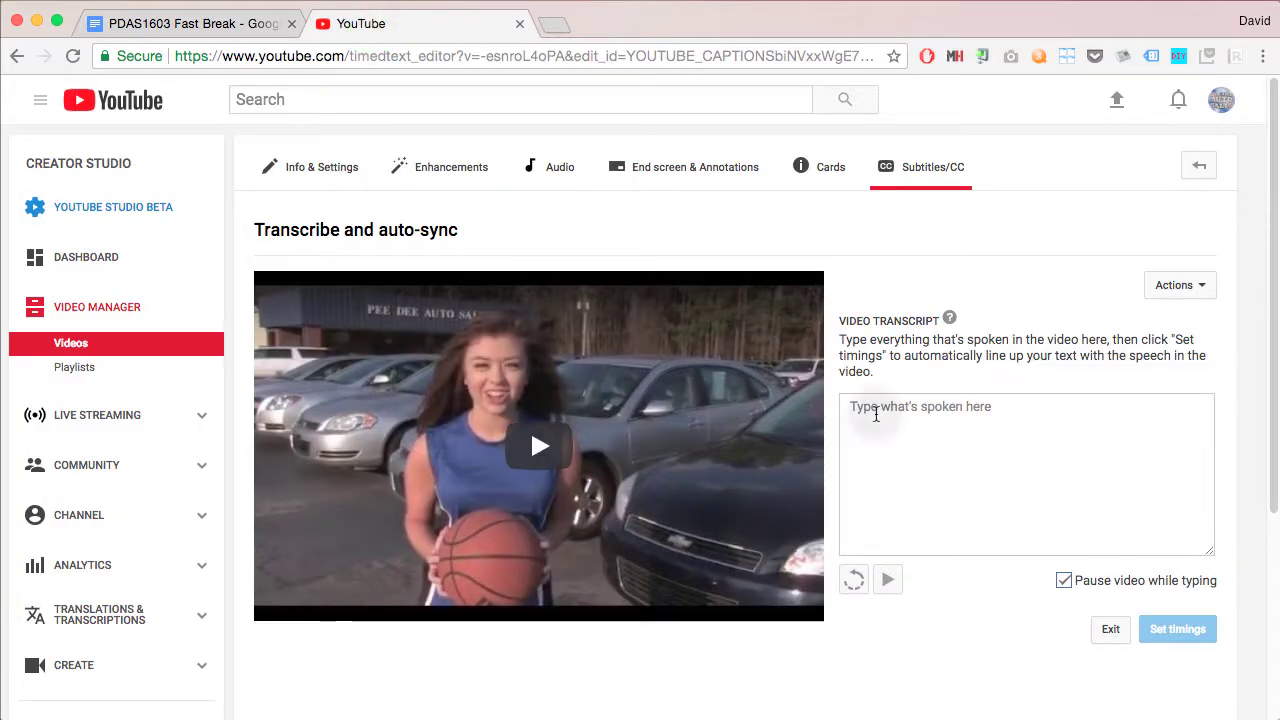
pyautogui.click(877, 414)
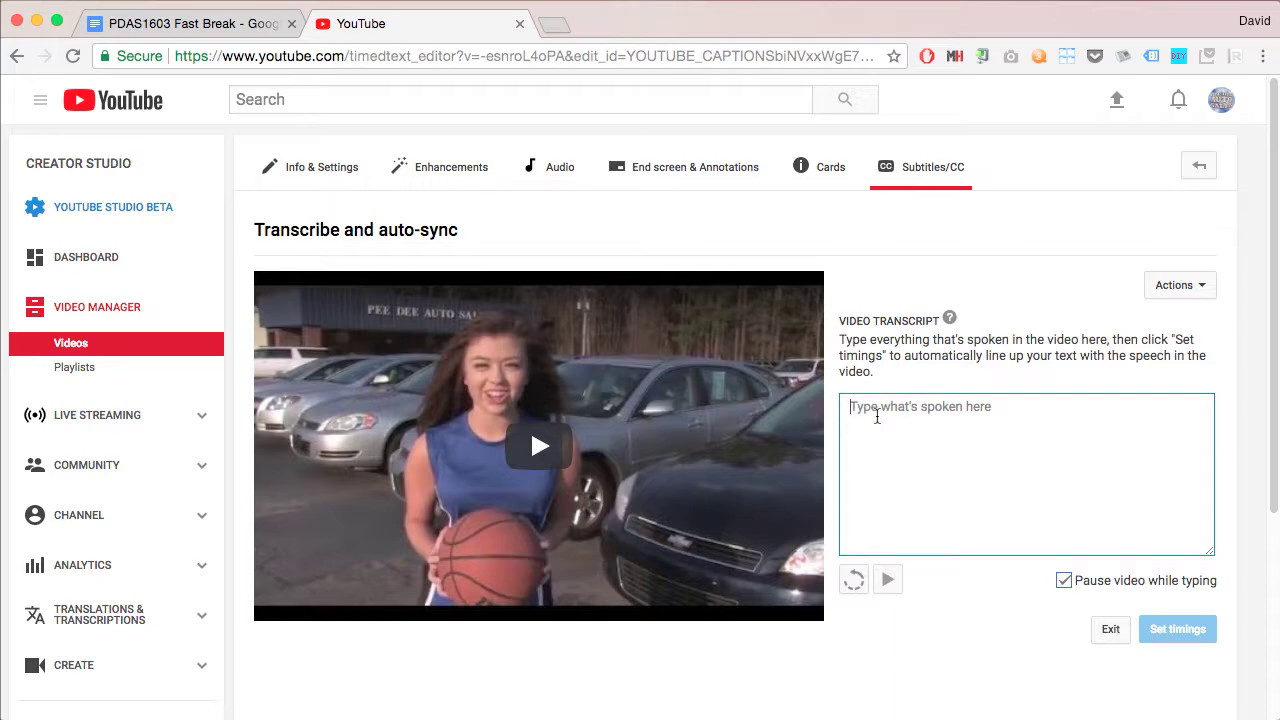
# Paste the script into the transcript, delete the three '(pause)' notes, and add '!' after Selection
pyautogui.press('super+v')
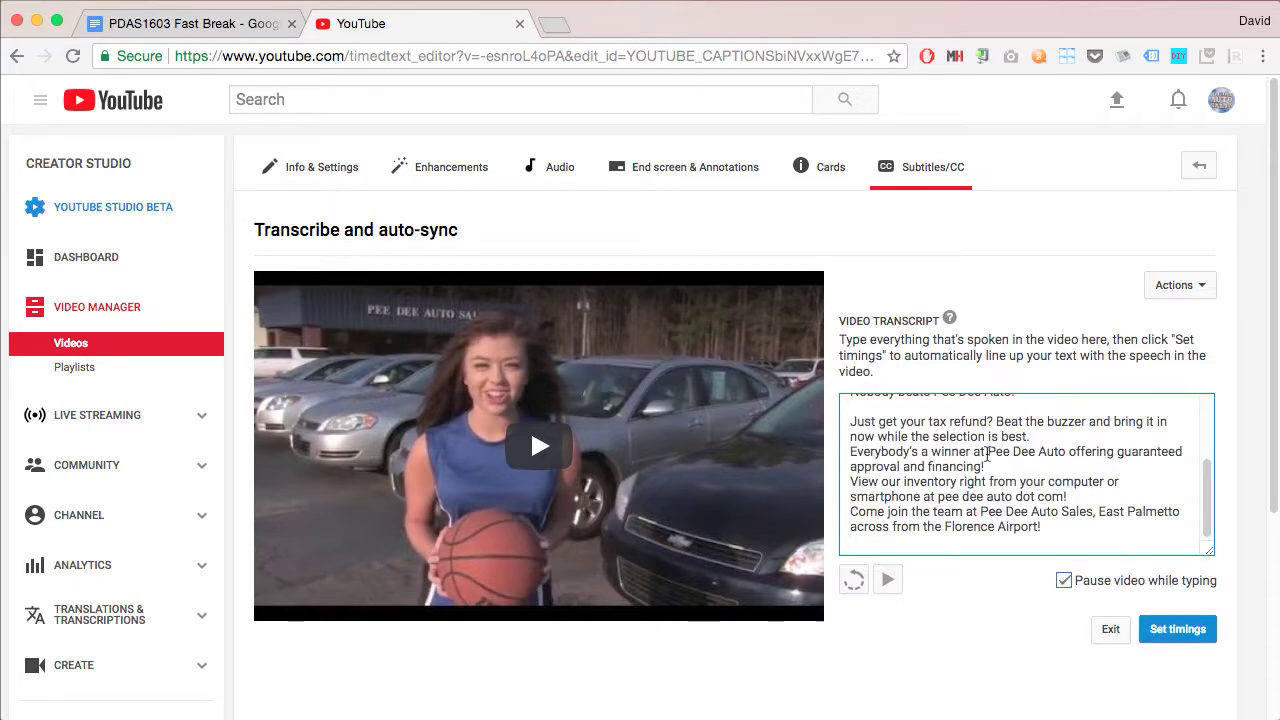
pyautogui.moveTo(1209, 549); pyautogui.dragTo(1220, 672)
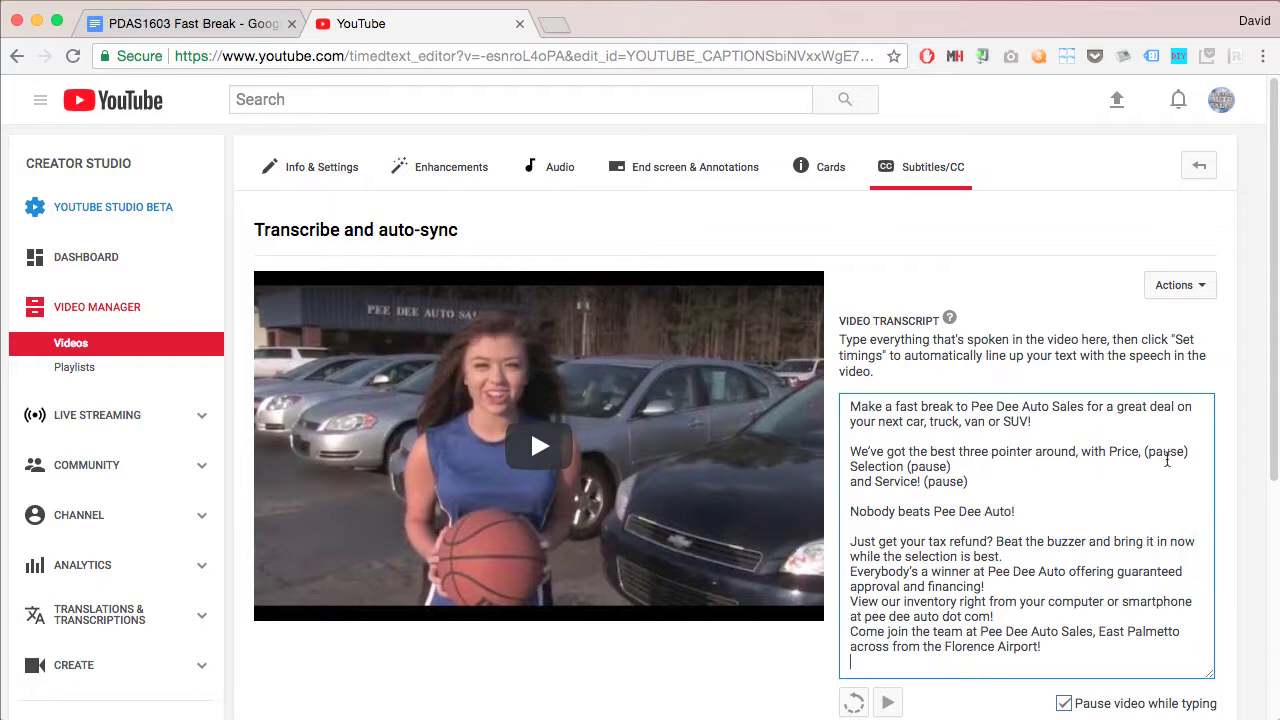
pyautogui.moveTo(1190, 451); pyautogui.dragTo(1146, 454)
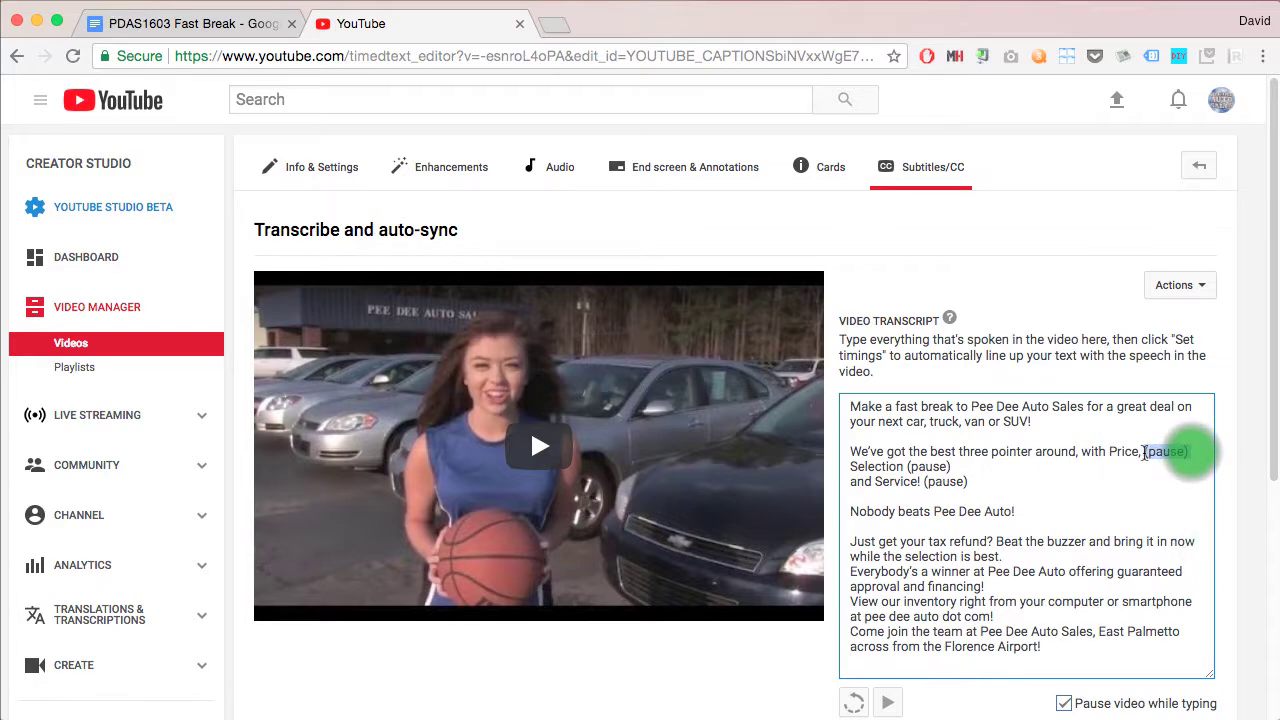
pyautogui.press('BackSpace')
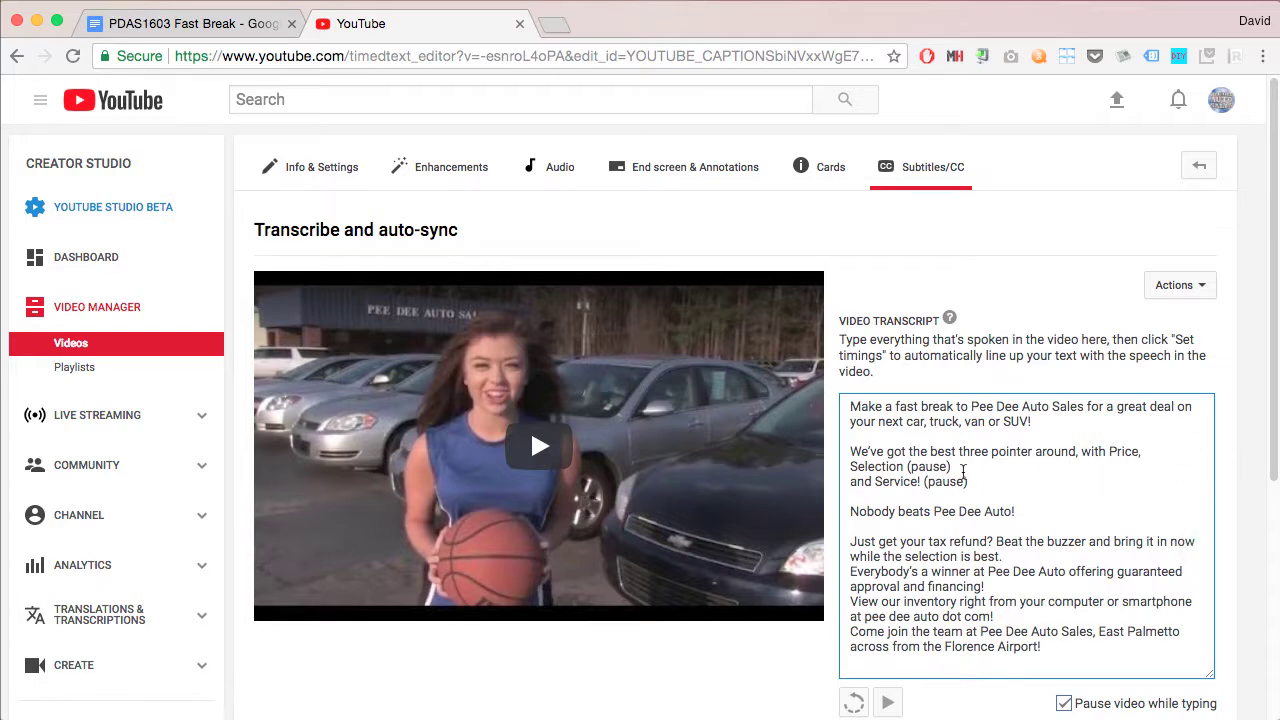
pyautogui.moveTo(963, 470); pyautogui.dragTo(921, 482)
pyautogui.press('BackSpace')
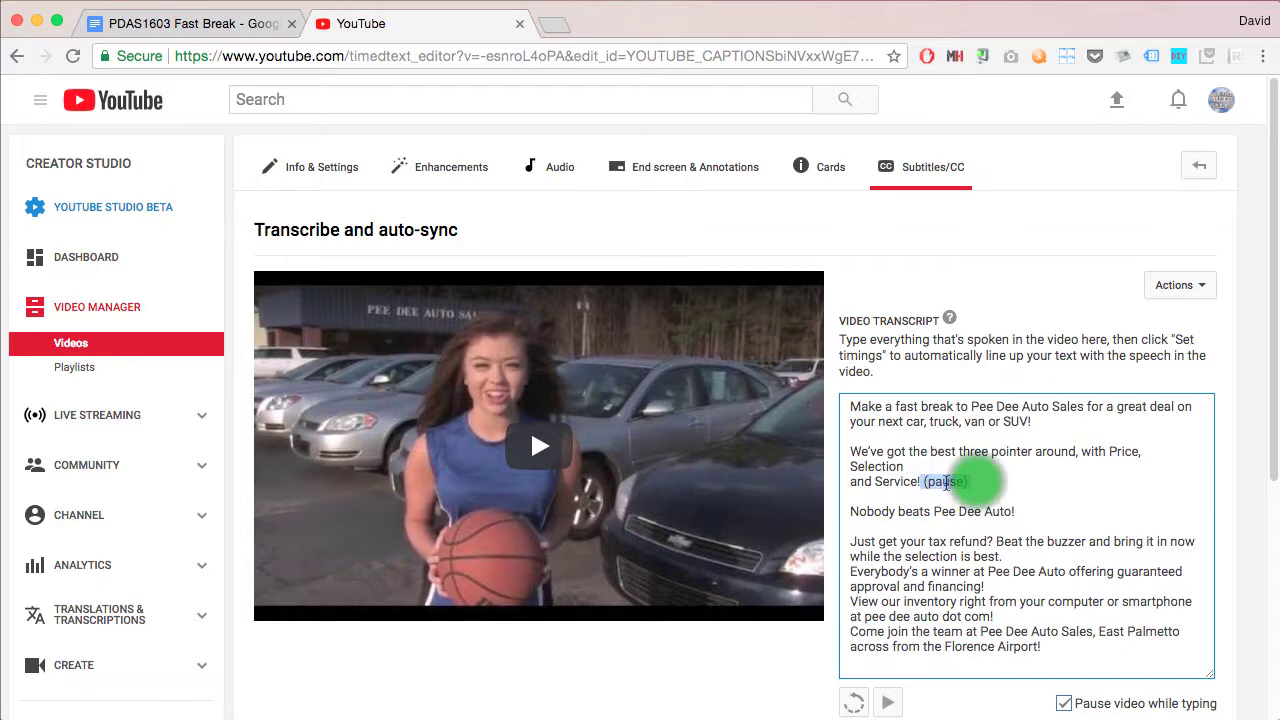
pyautogui.press('BackSpace')
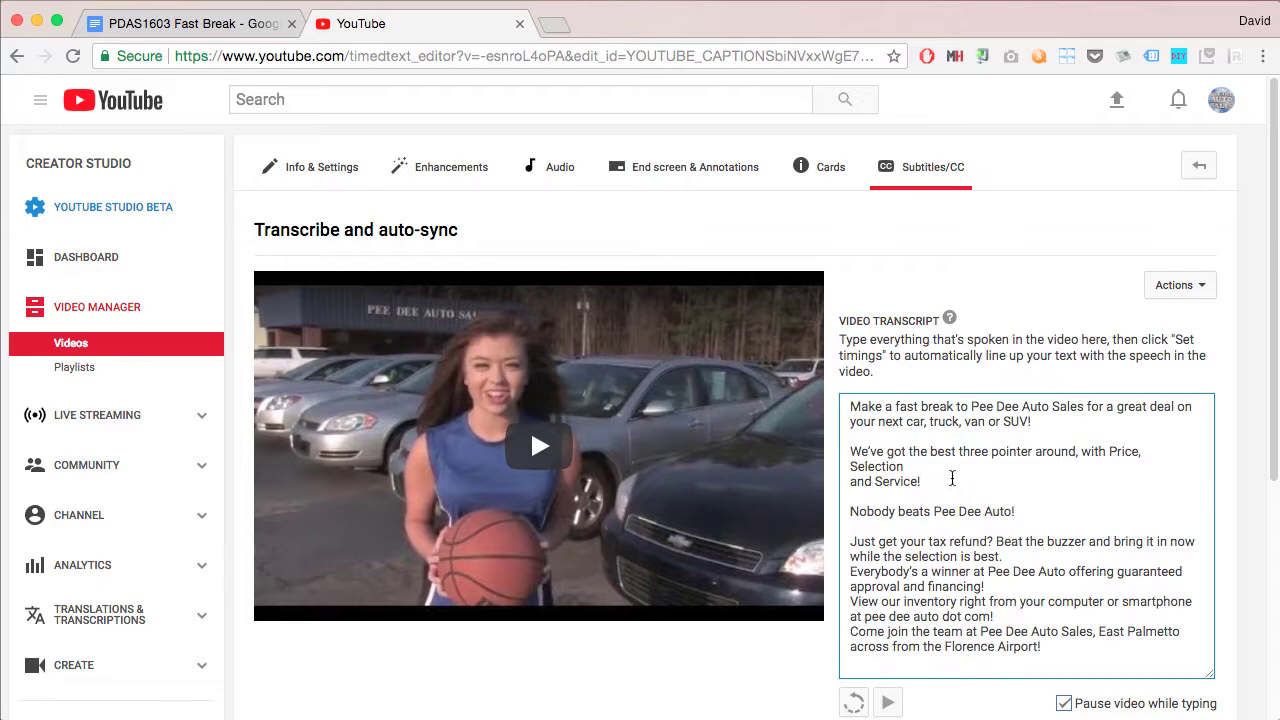
pyautogui.click(911, 467)
# Add blank lines after the tax refund, financing and dot com sentences
pyautogui.click(1007, 562)
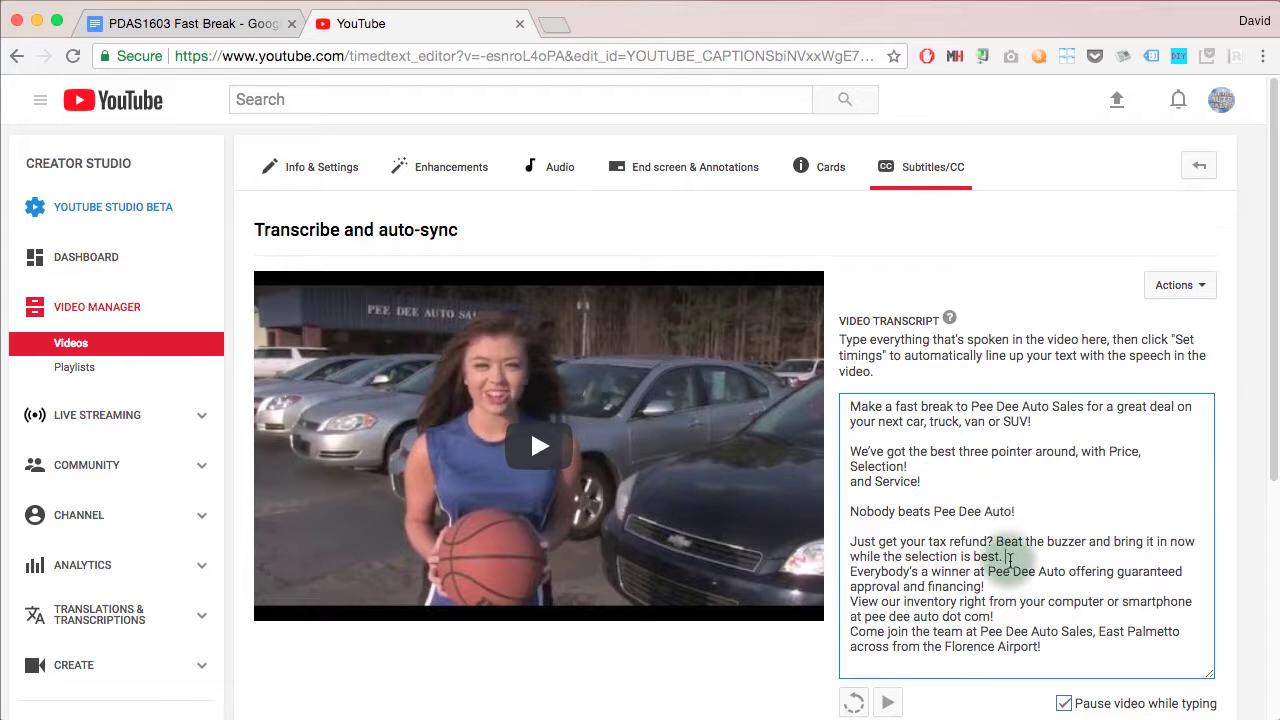
pyautogui.press('Return')
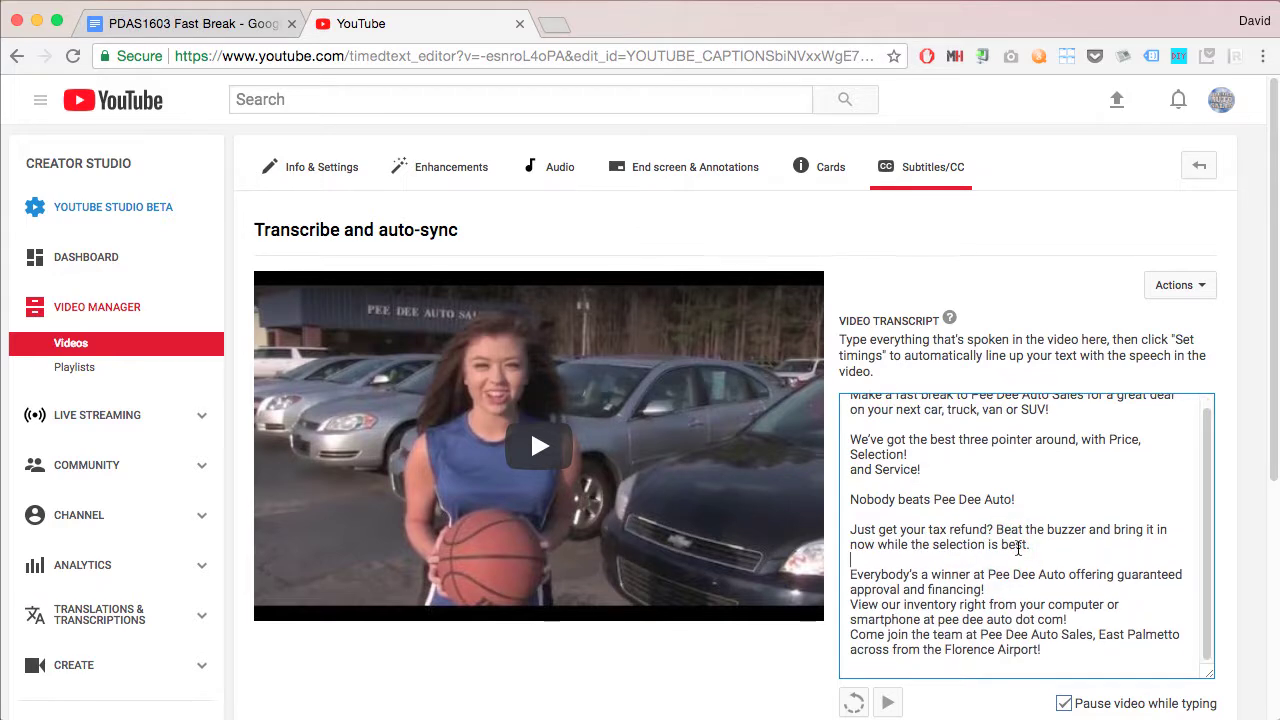
pyautogui.click(993, 590)
pyautogui.press('Return')
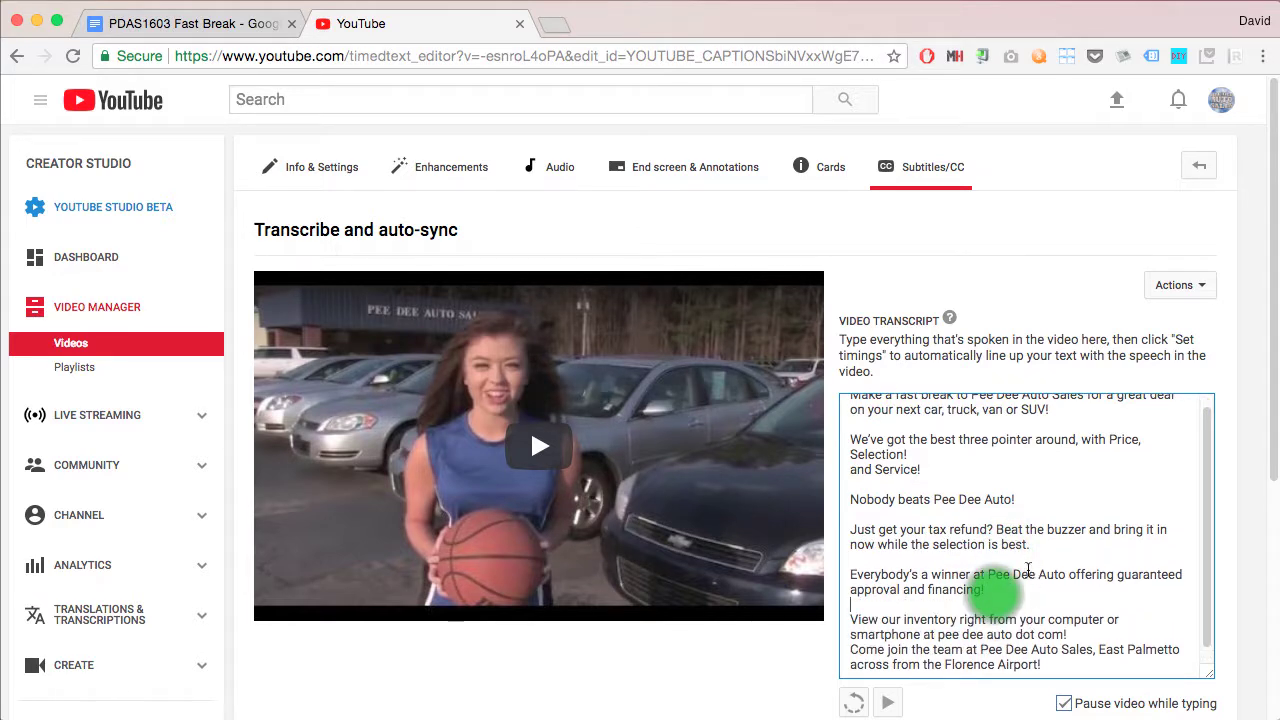
pyautogui.click(1070, 634)
pyautogui.press('Return')
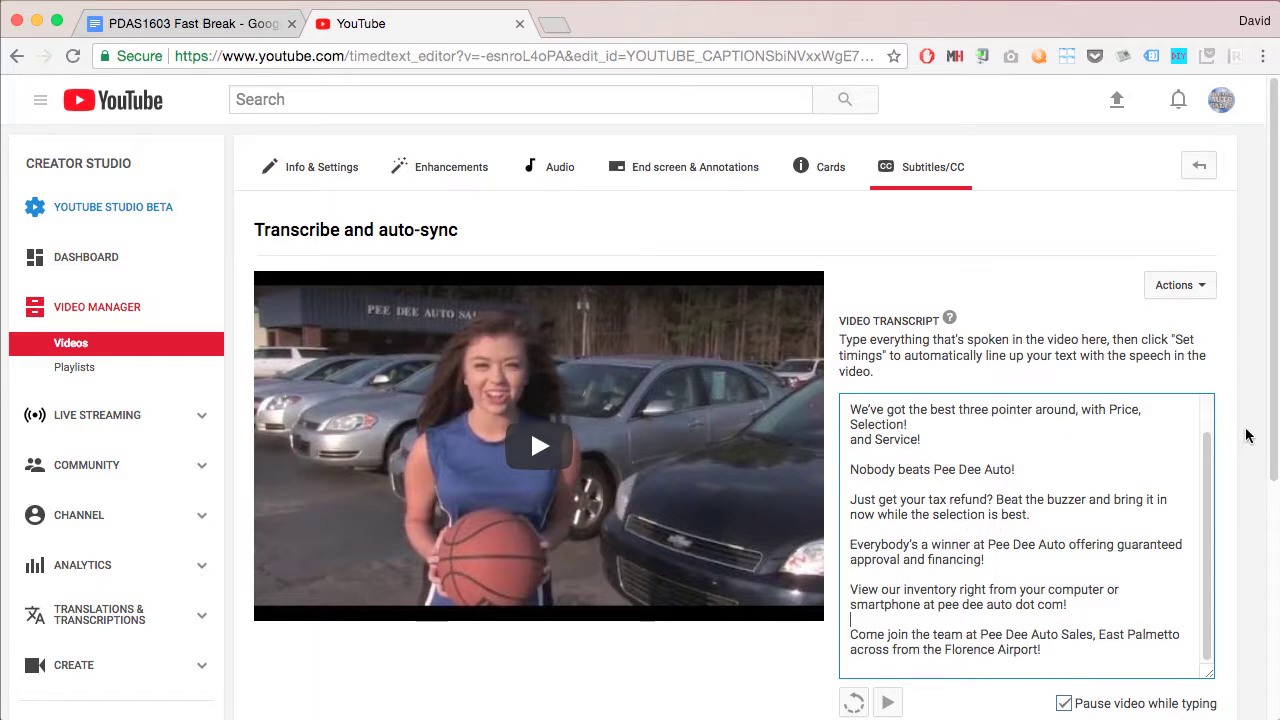
pyautogui.scroll(-2, 1014, 430)
pyautogui.scroll(2, 1081, 391)
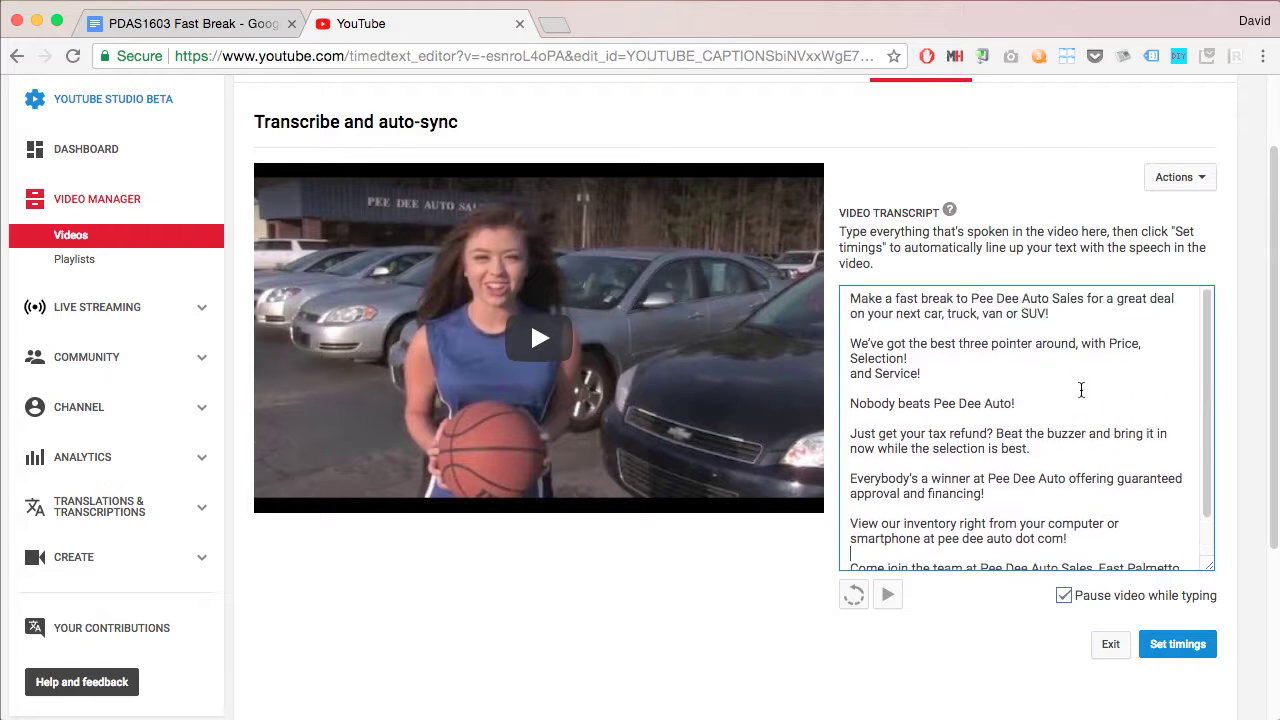
pyautogui.scroll(-1, 1025, 381)
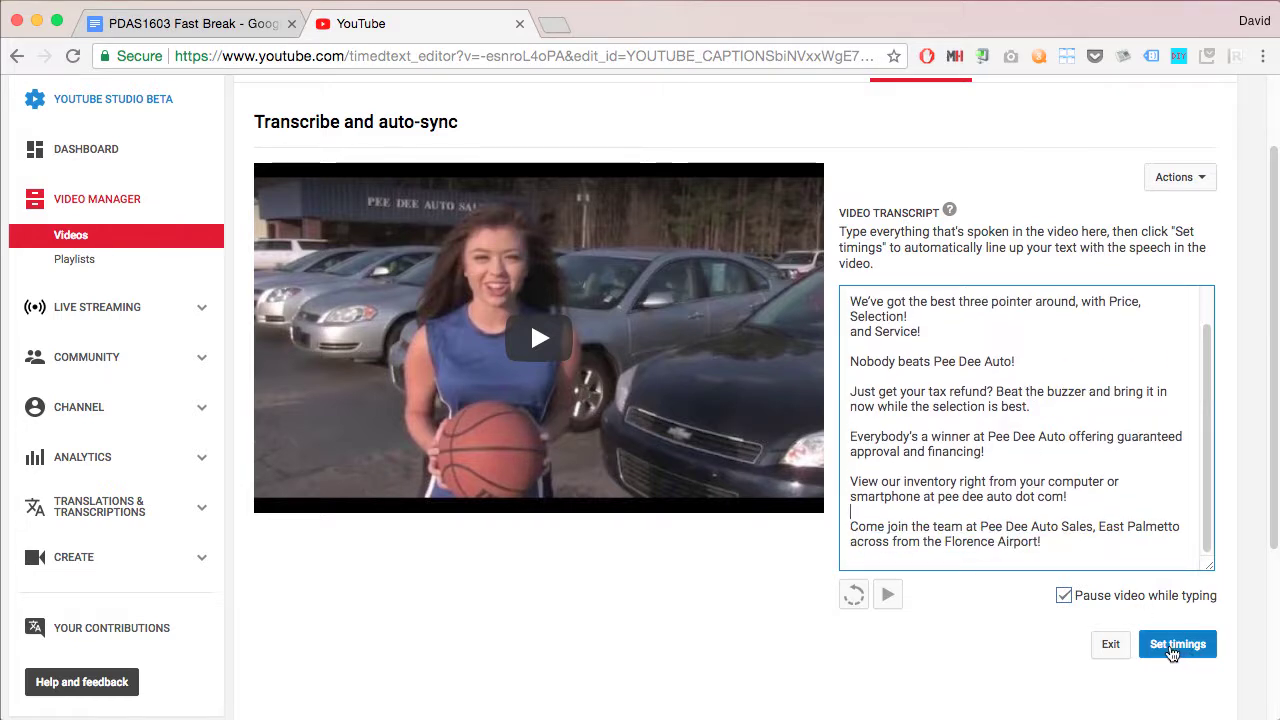
# Run Set timings on the transcript and open the timed English draft from My Drafts
pyautogui.click(1180, 648)
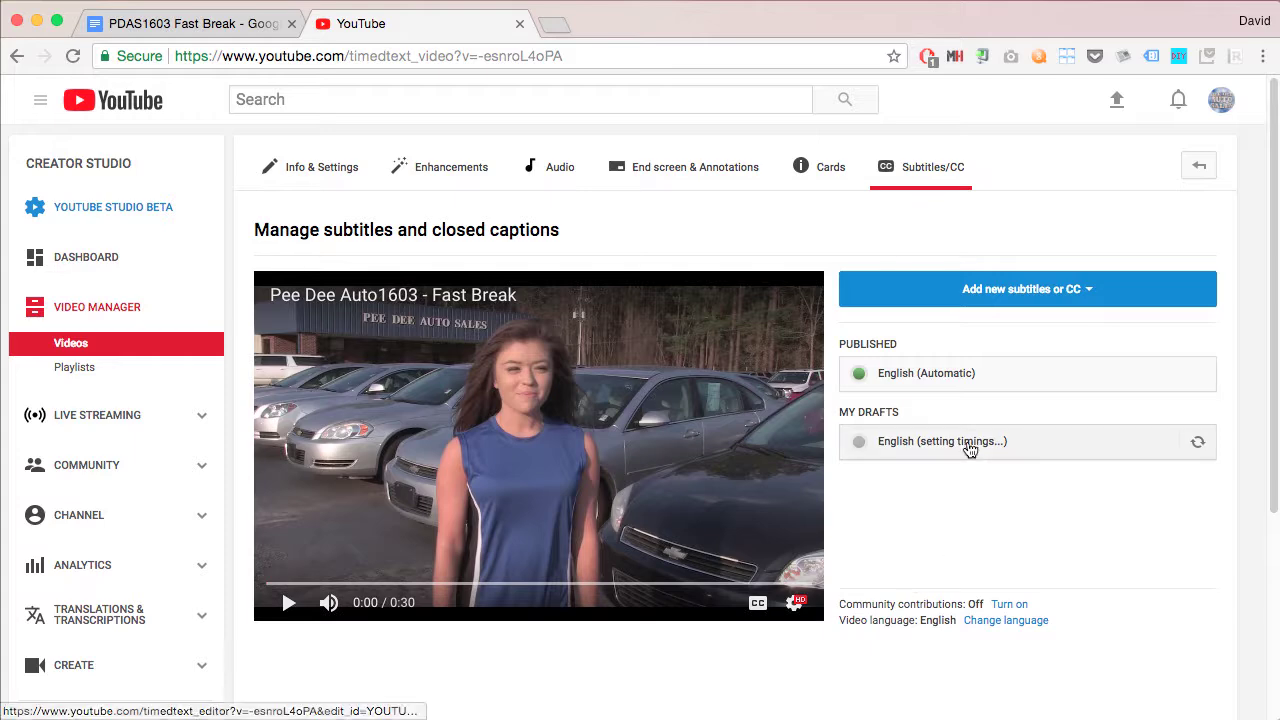
pyautogui.click(969, 447)
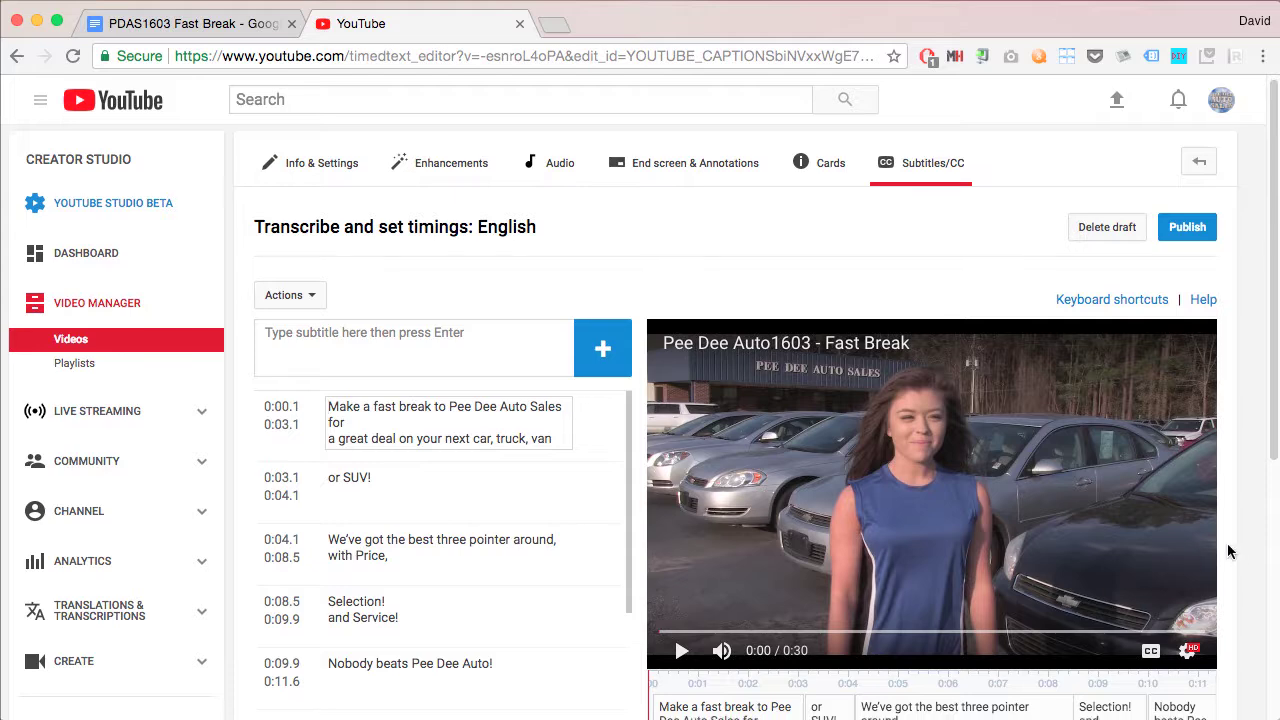
pyautogui.scroll(-5, 707, 398)
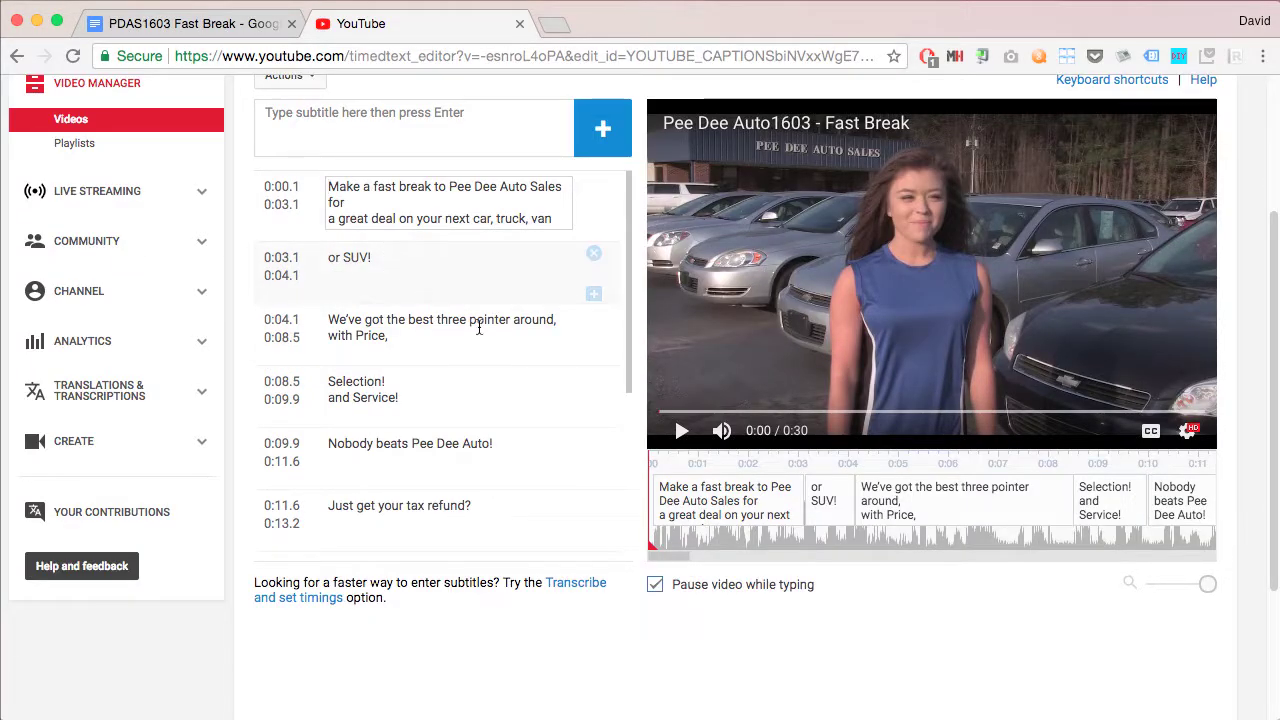
pyautogui.scroll(2, 479, 328)
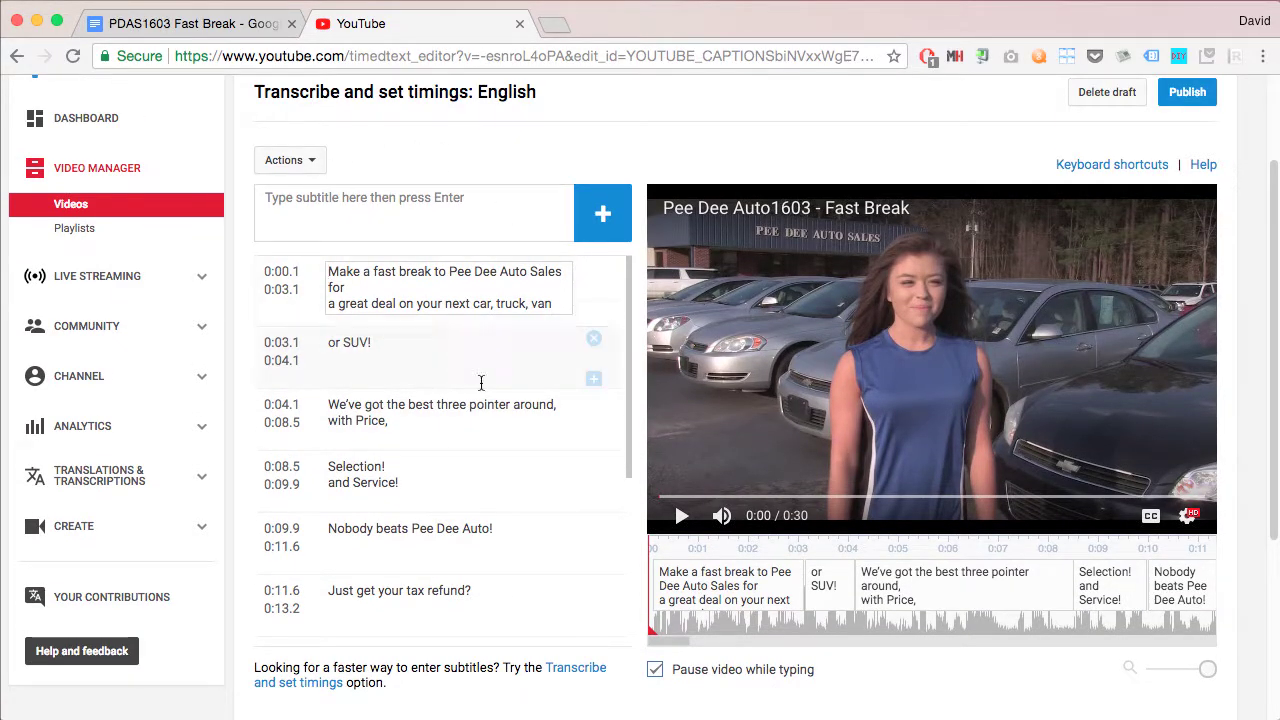
pyautogui.scroll(-1, 1248, 472)
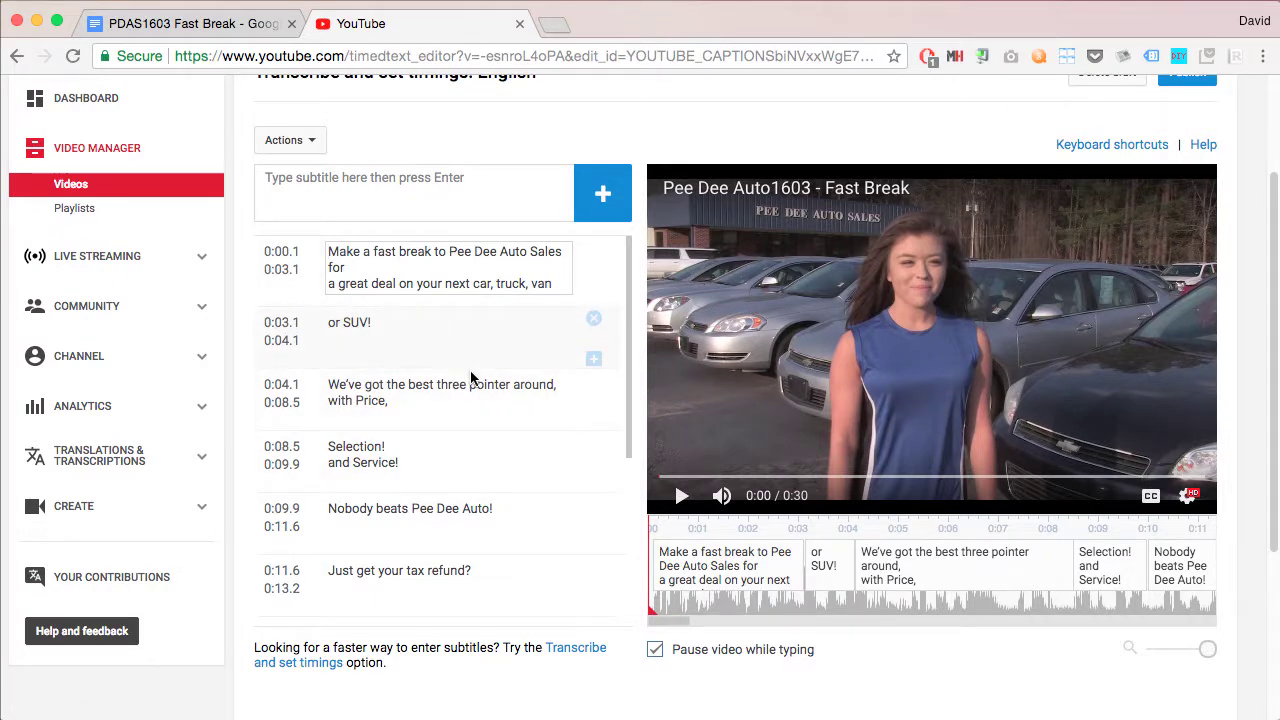
pyautogui.hotkey('shift', 'space')
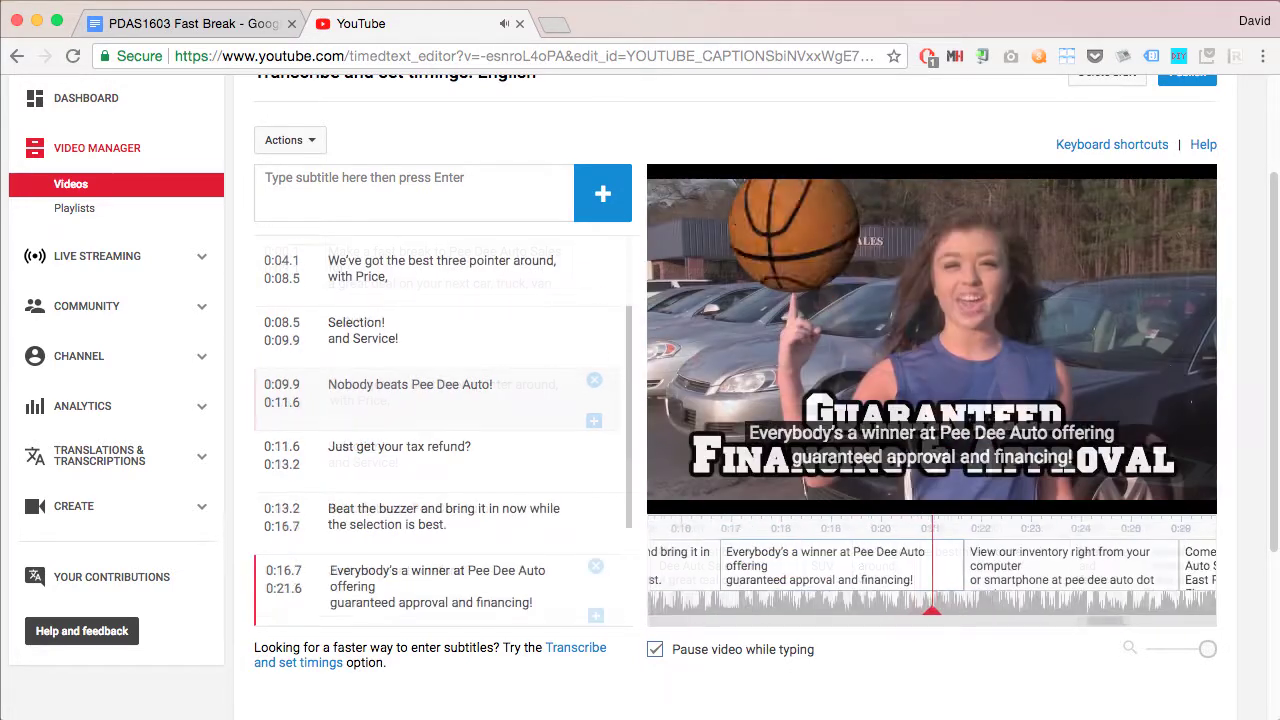
pyautogui.hotkey('shift', 'space')
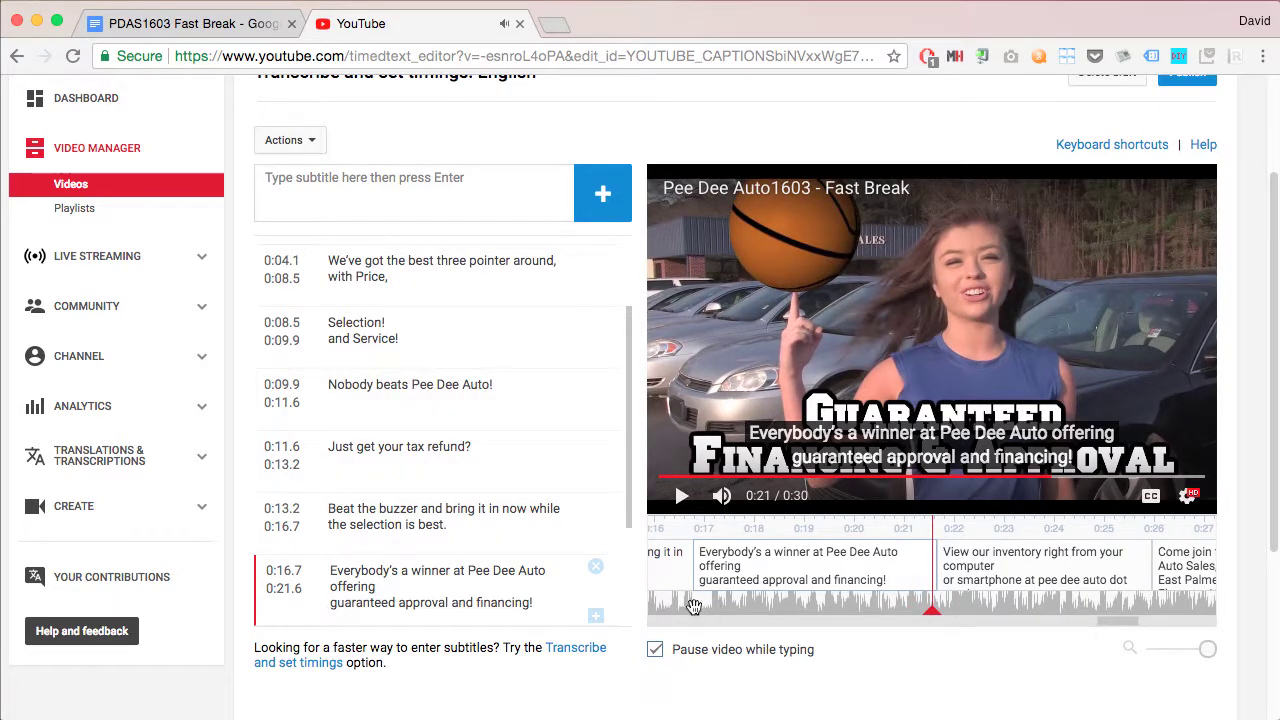
pyautogui.moveTo(694, 607); pyautogui.dragTo(845, 608)
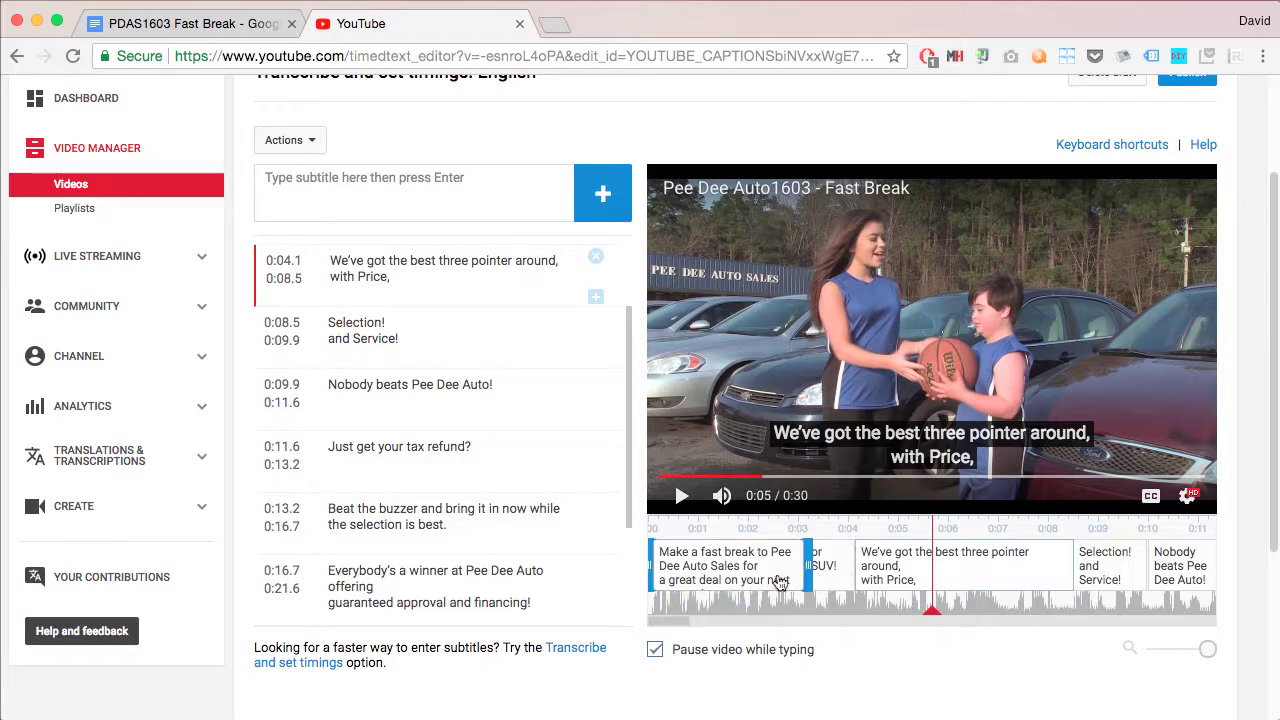
# Join 'for a great deal' and move 'on your next car, truck, van' before 'or SUV!'
pyautogui.moveTo(785, 565); pyautogui.dragTo(801, 562)
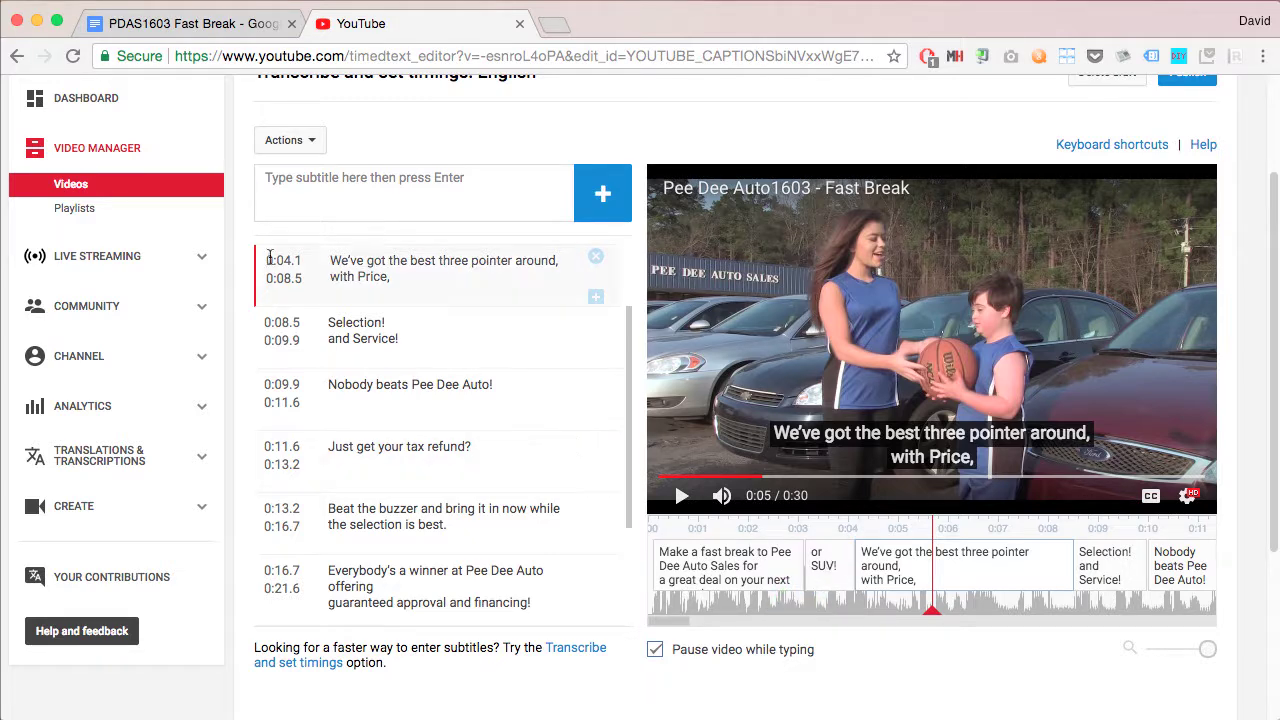
pyautogui.scroll(2, 437, 403)
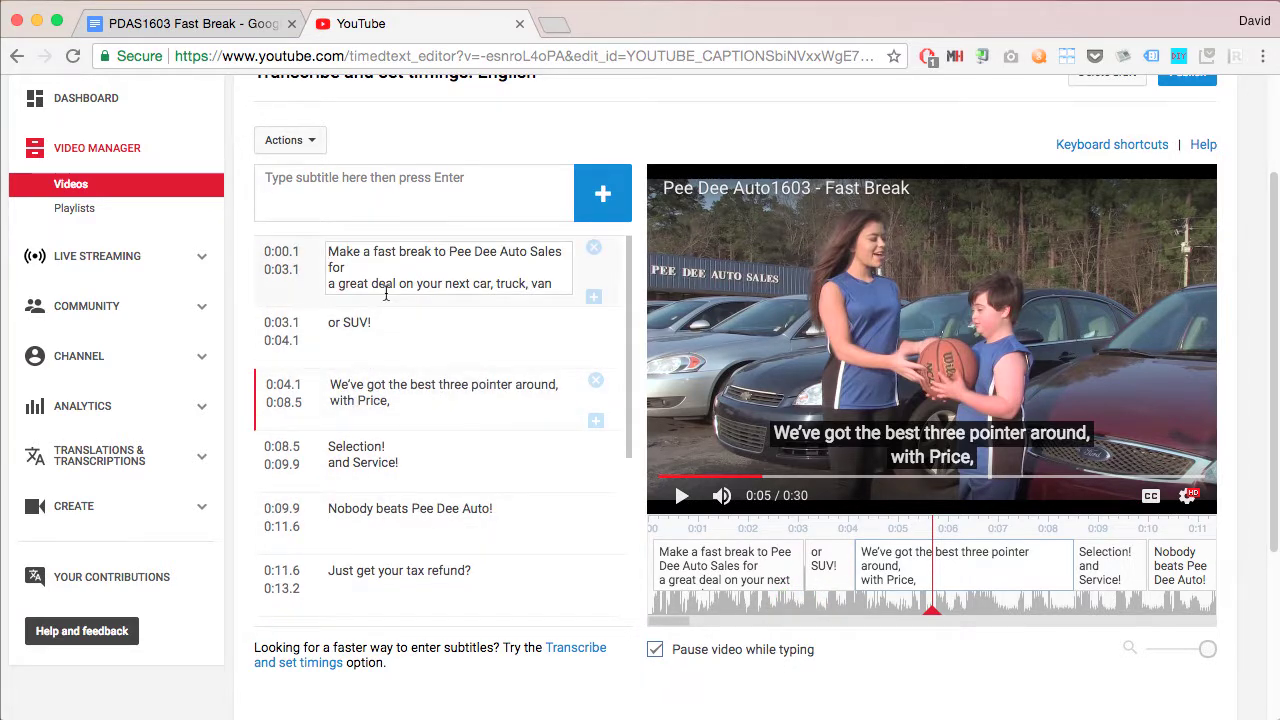
pyautogui.click(363, 266)
pyautogui.press('Delete')
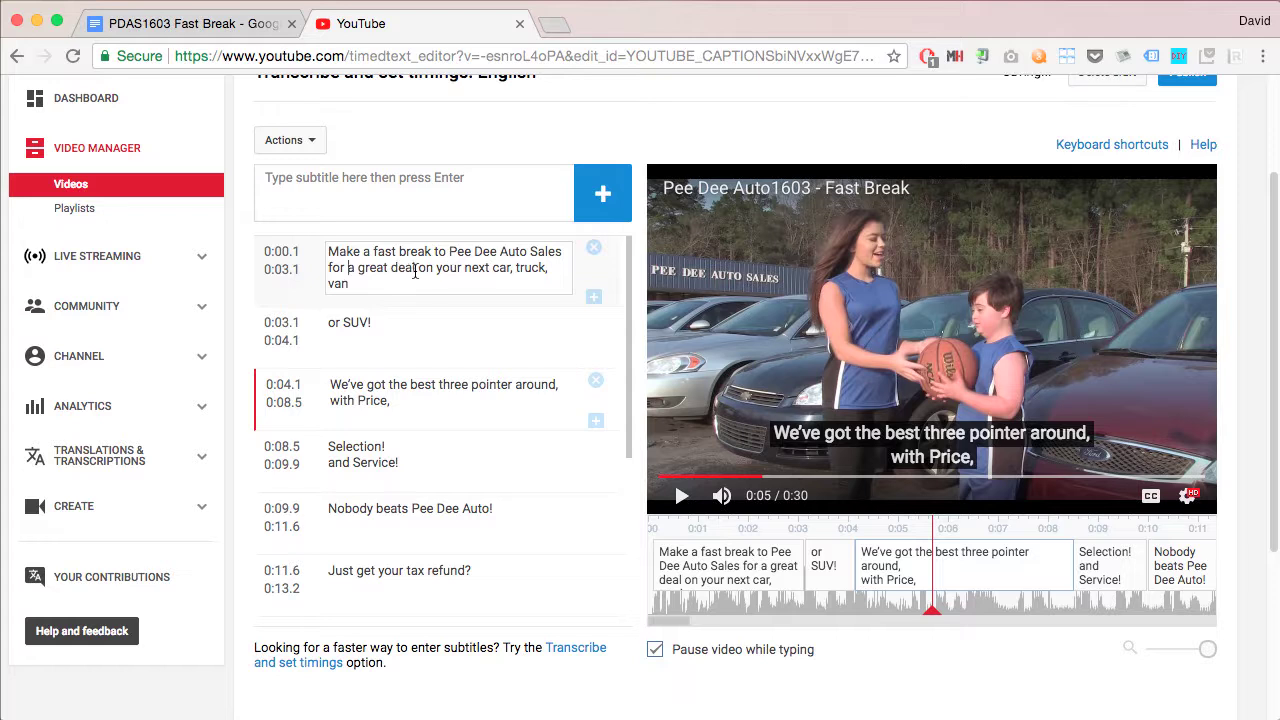
pyautogui.moveTo(392, 268); pyautogui.dragTo(331, 326)
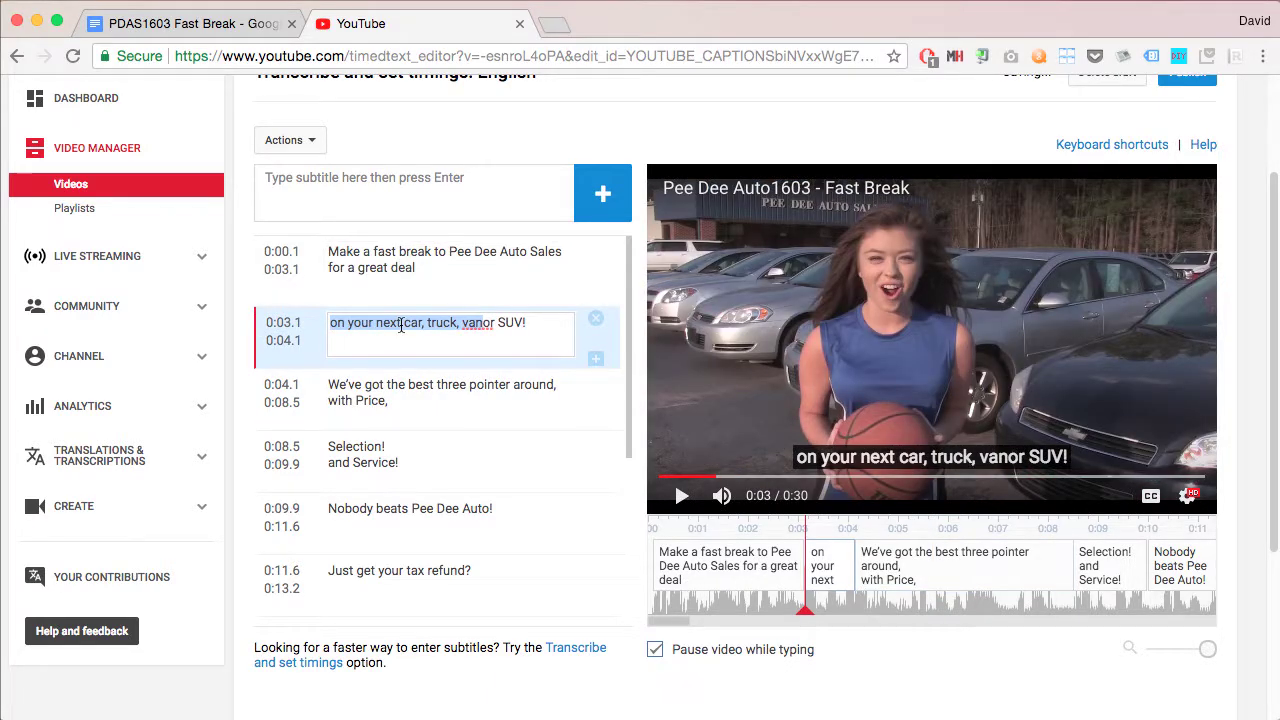
pyautogui.press('Right')
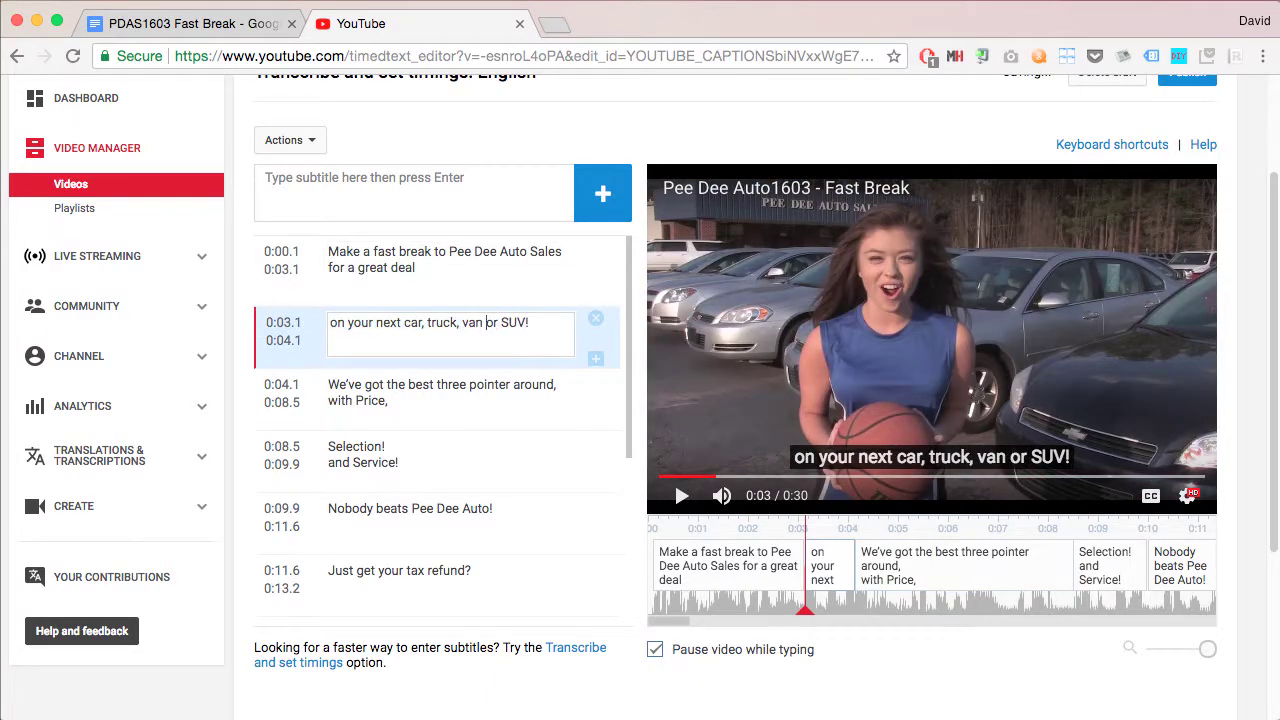
# Retime the first caption to end at 0:02.4 and the second to start at 0:02.5
pyautogui.moveTo(806, 569)
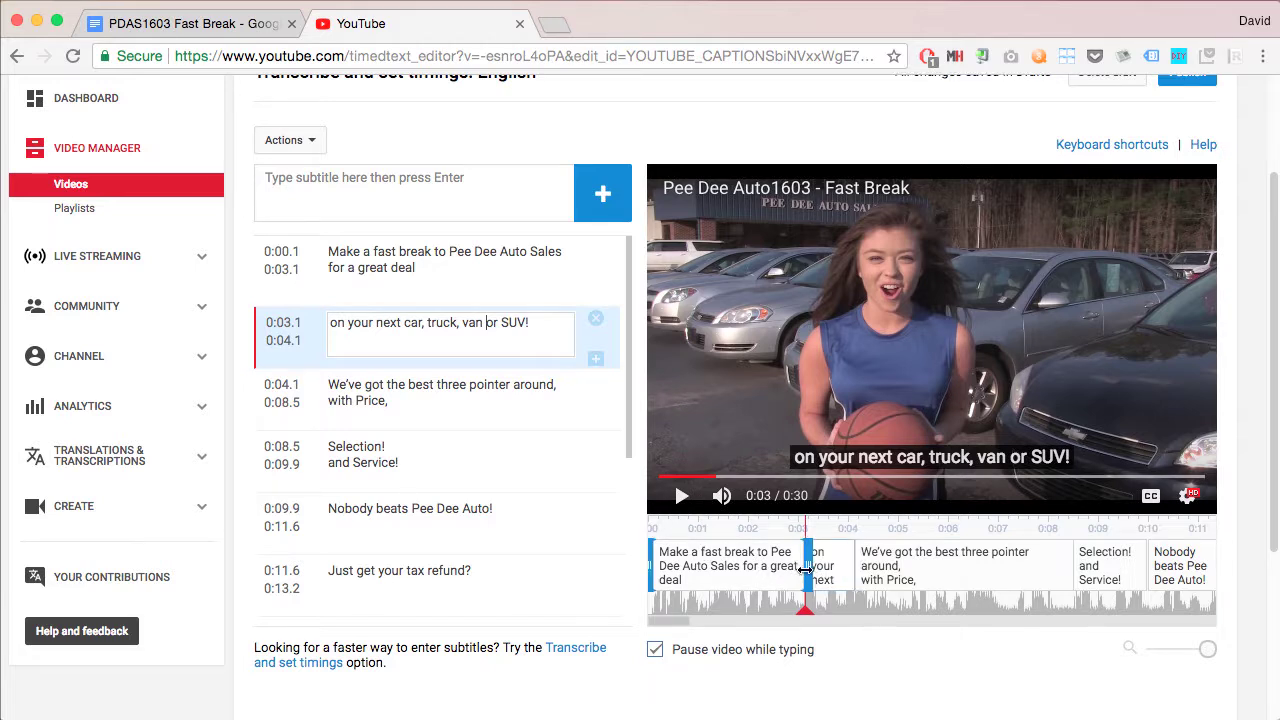
pyautogui.moveTo(810, 567); pyautogui.dragTo(772, 570)
pyautogui.moveTo(815, 572)
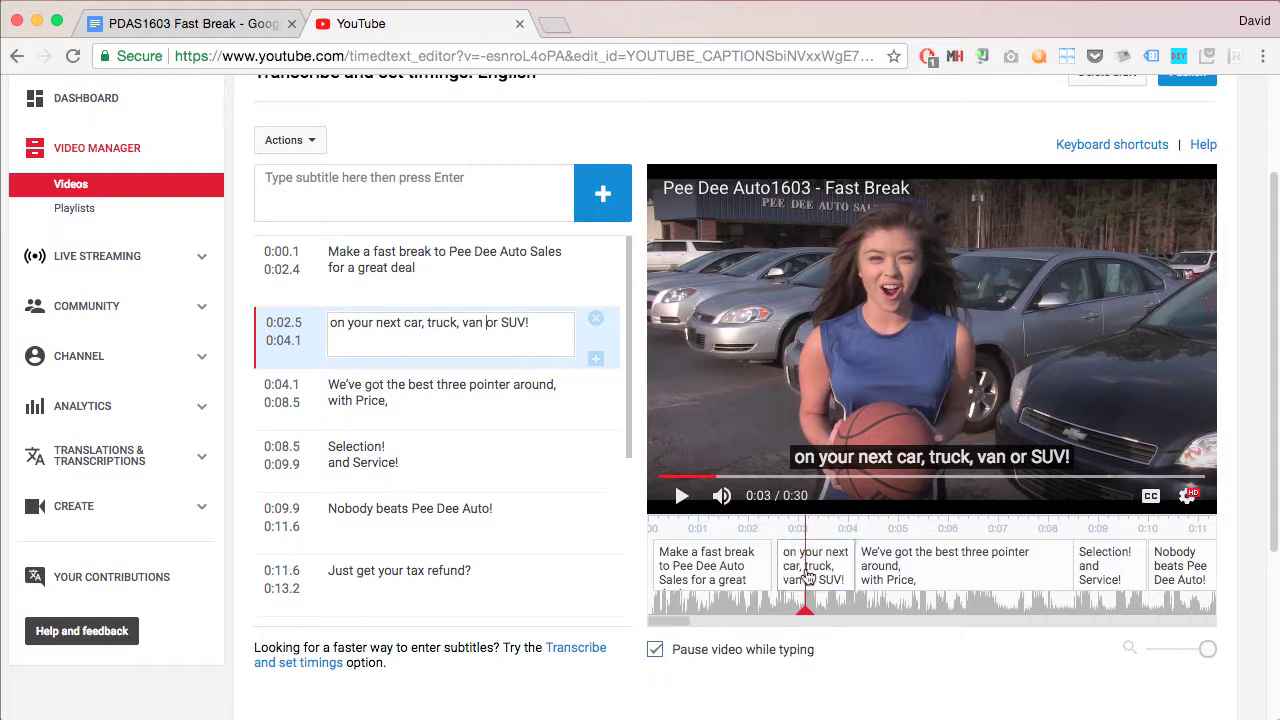
pyautogui.moveTo(833, 578)
pyautogui.mouseDown()
pyautogui.moveTo(820, 581)
pyautogui.moveTo(830, 588)
pyautogui.mouseUp()
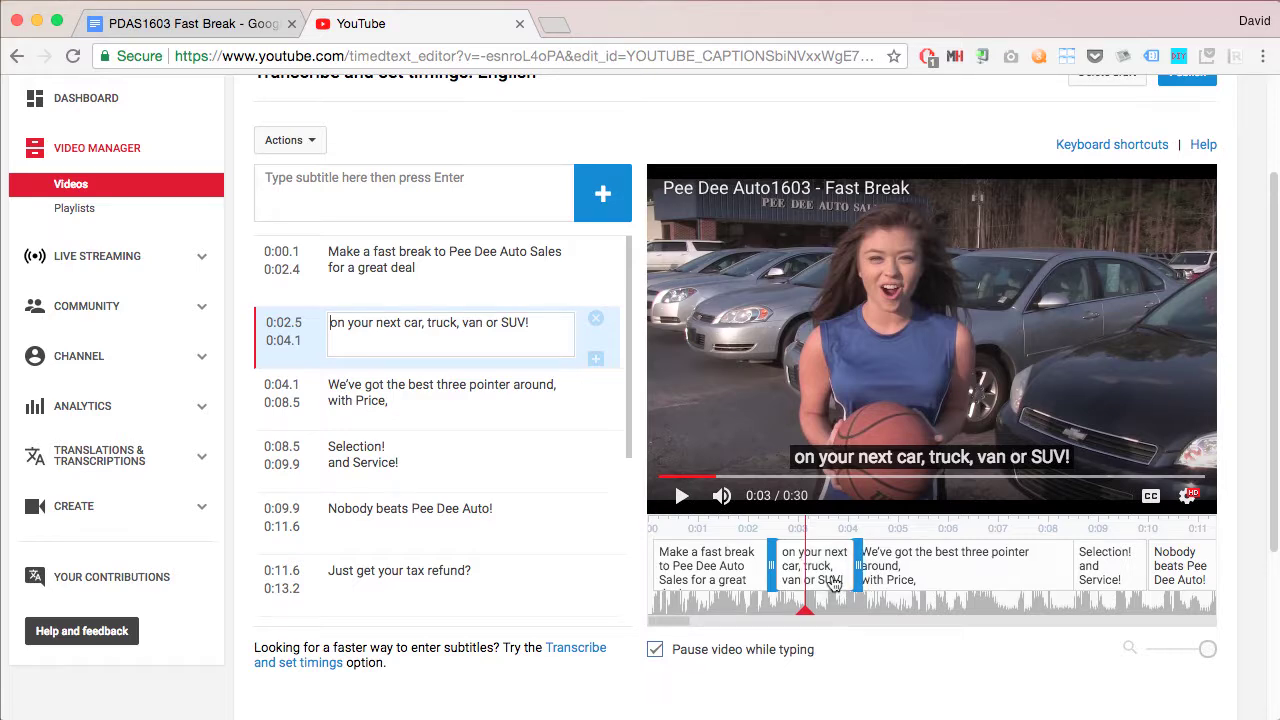
pyautogui.click(732, 605)
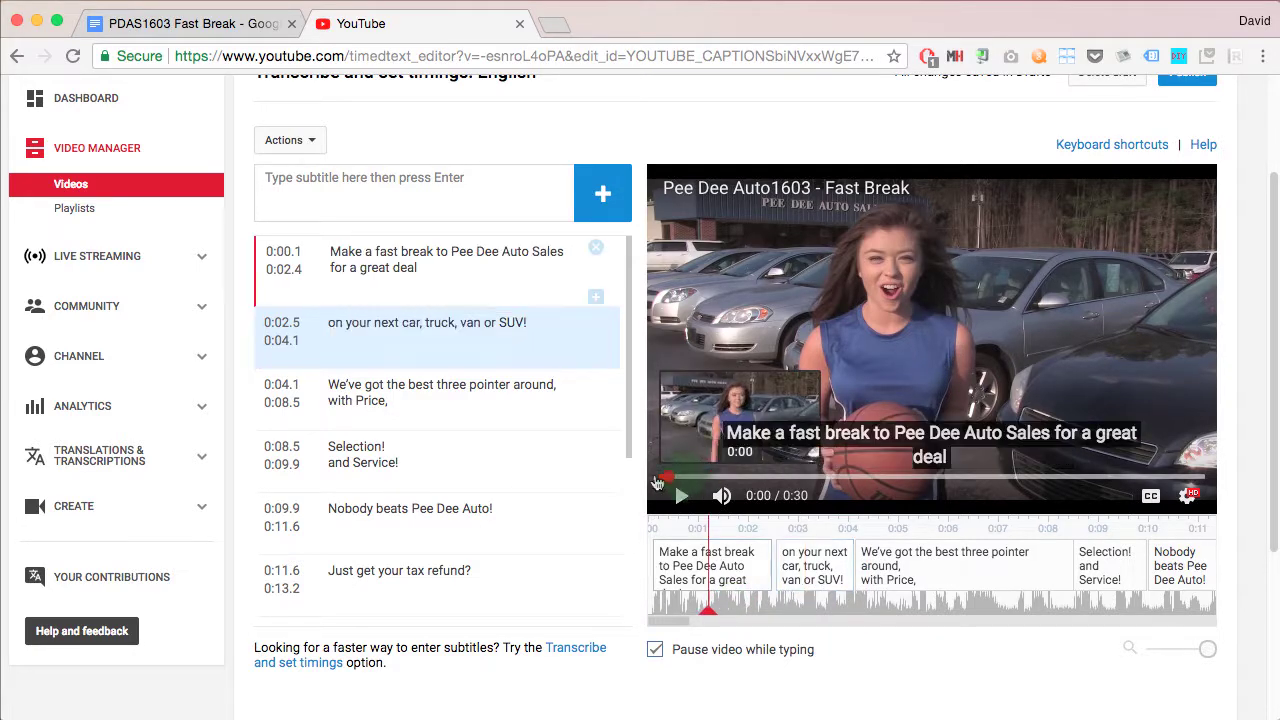
pyautogui.click(680, 493)
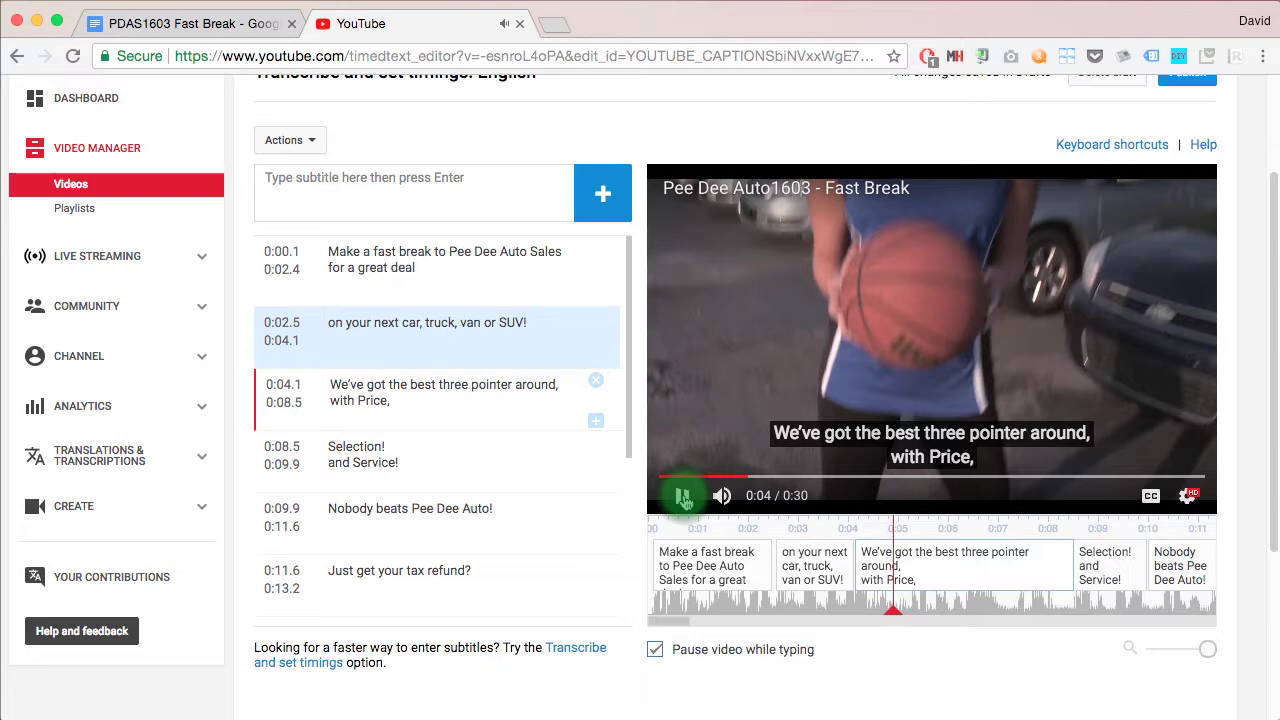
# Extend the 'on your next car, truck, van or SUV!' caption to end at 0:04.9
pyautogui.click(681, 495)
pyautogui.moveTo(862, 567); pyautogui.dragTo(902, 570)
pyautogui.click(681, 495)
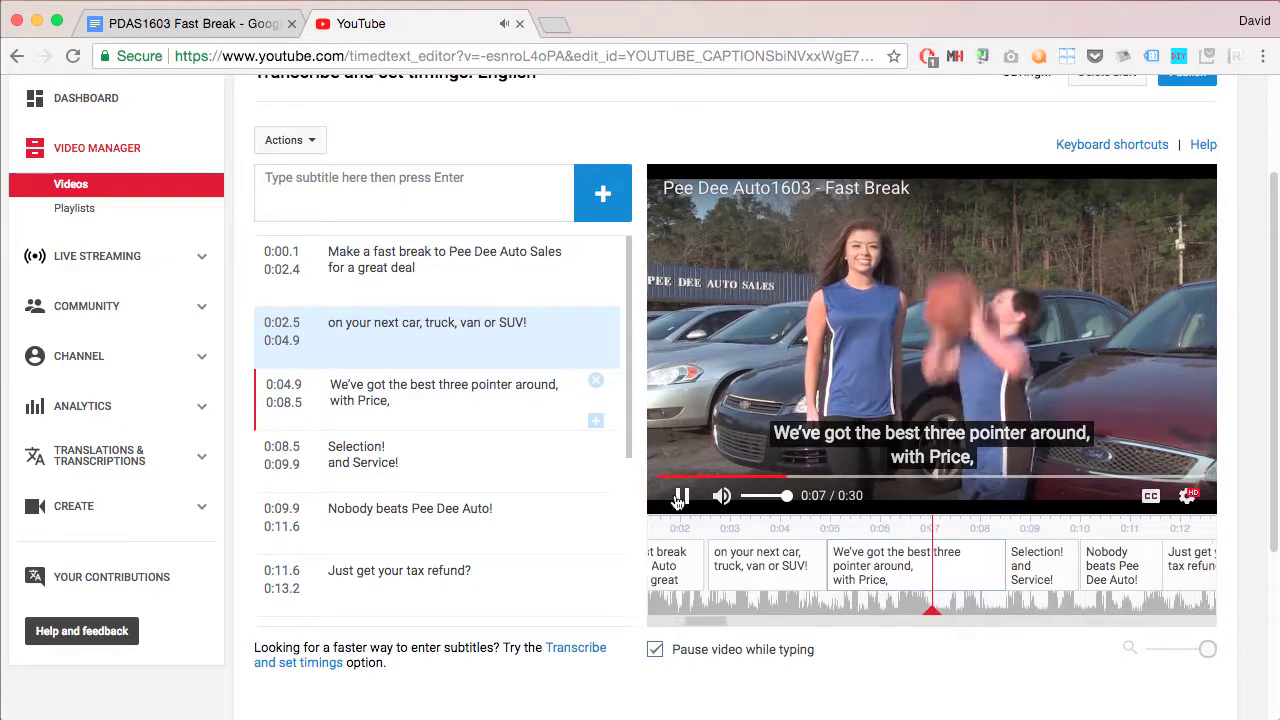
# Move 'Price,' from the three pointer caption to the start of 'Selection! and Service!'
pyautogui.click(680, 495)
pyautogui.click(399, 404)
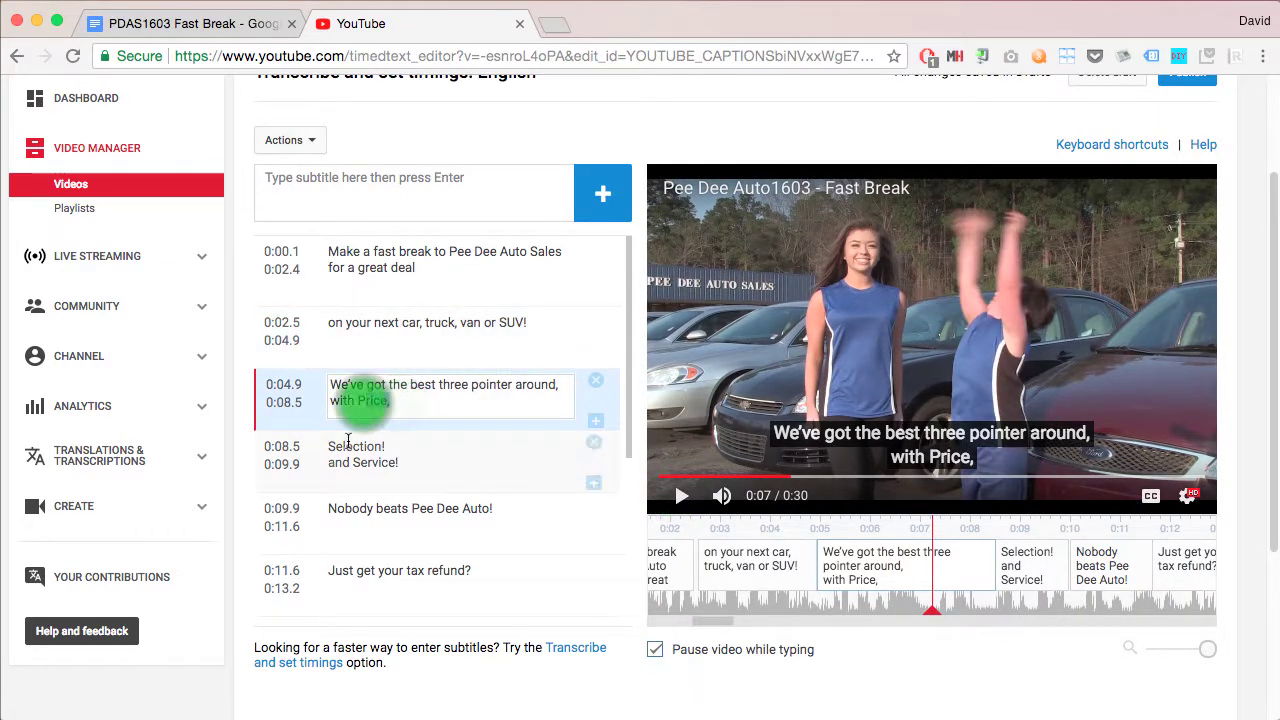
pyautogui.moveTo(395, 401); pyautogui.dragTo(329, 450)
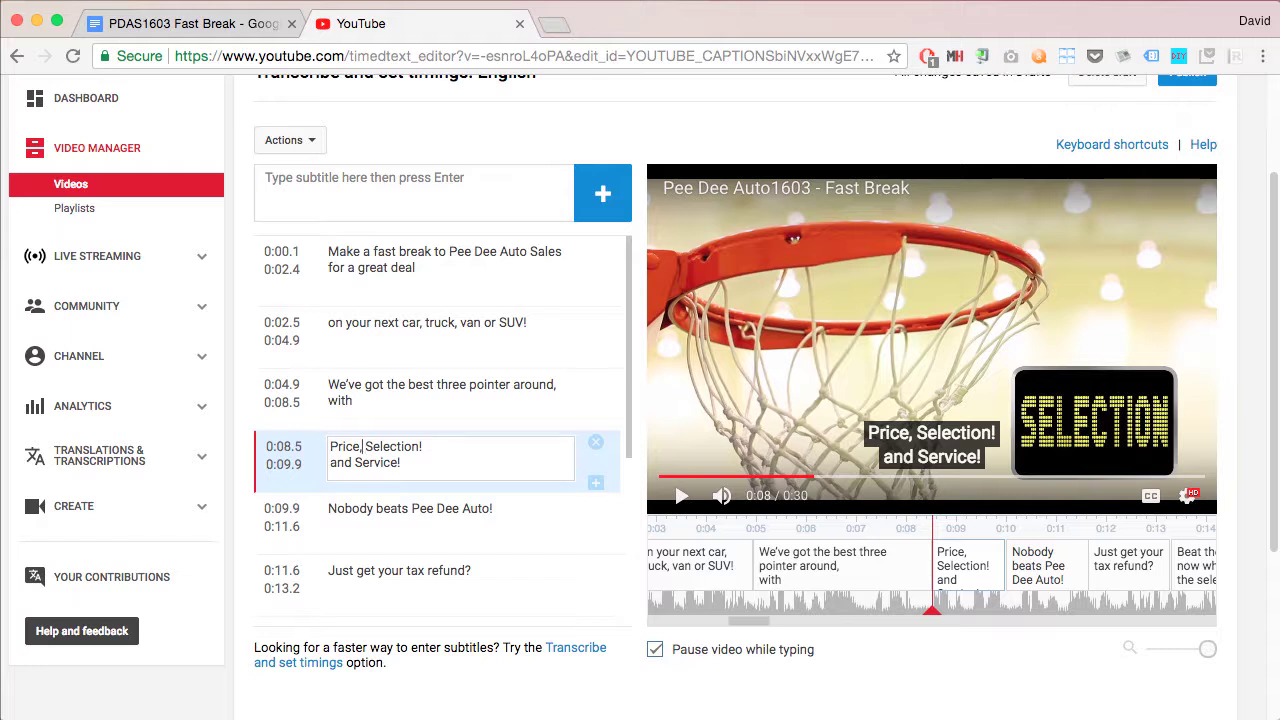
pyautogui.click(682, 497)
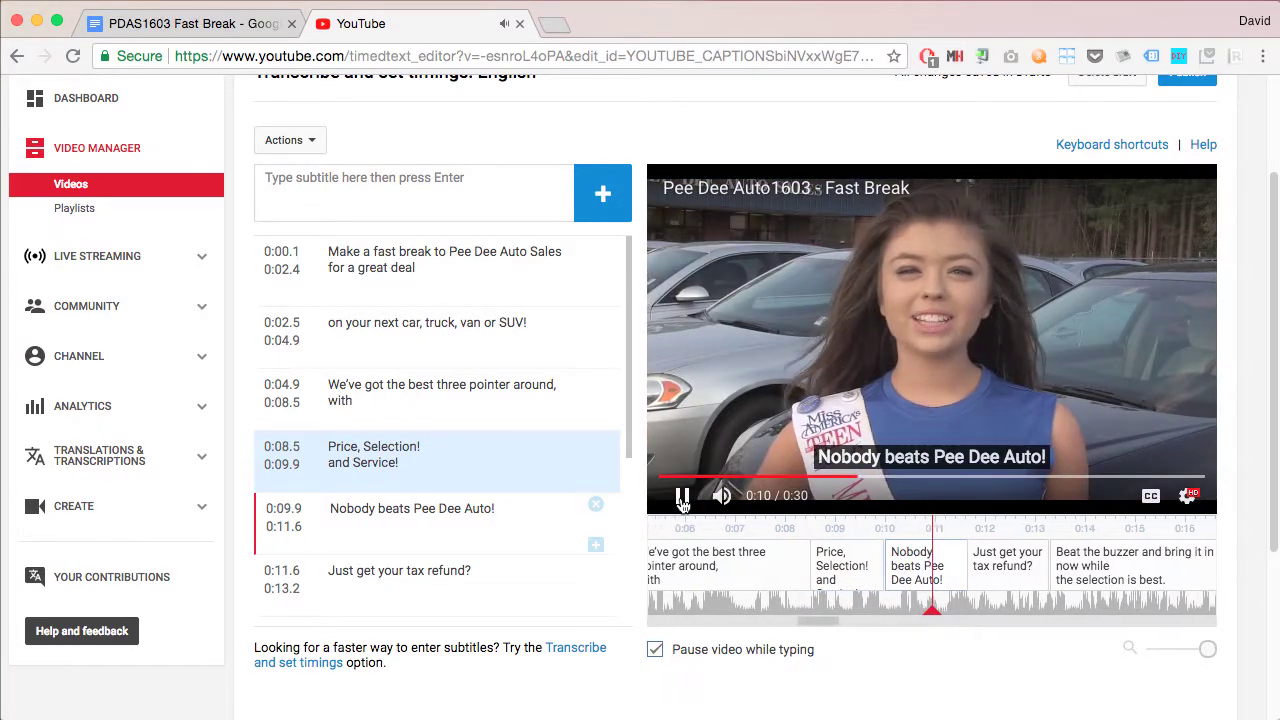
# Retime the tax refund caption to 0:12.4–0:14.0 and start 'Nobody beats Pee Dee Auto!' at 0:10.2
pyautogui.click(682, 496)
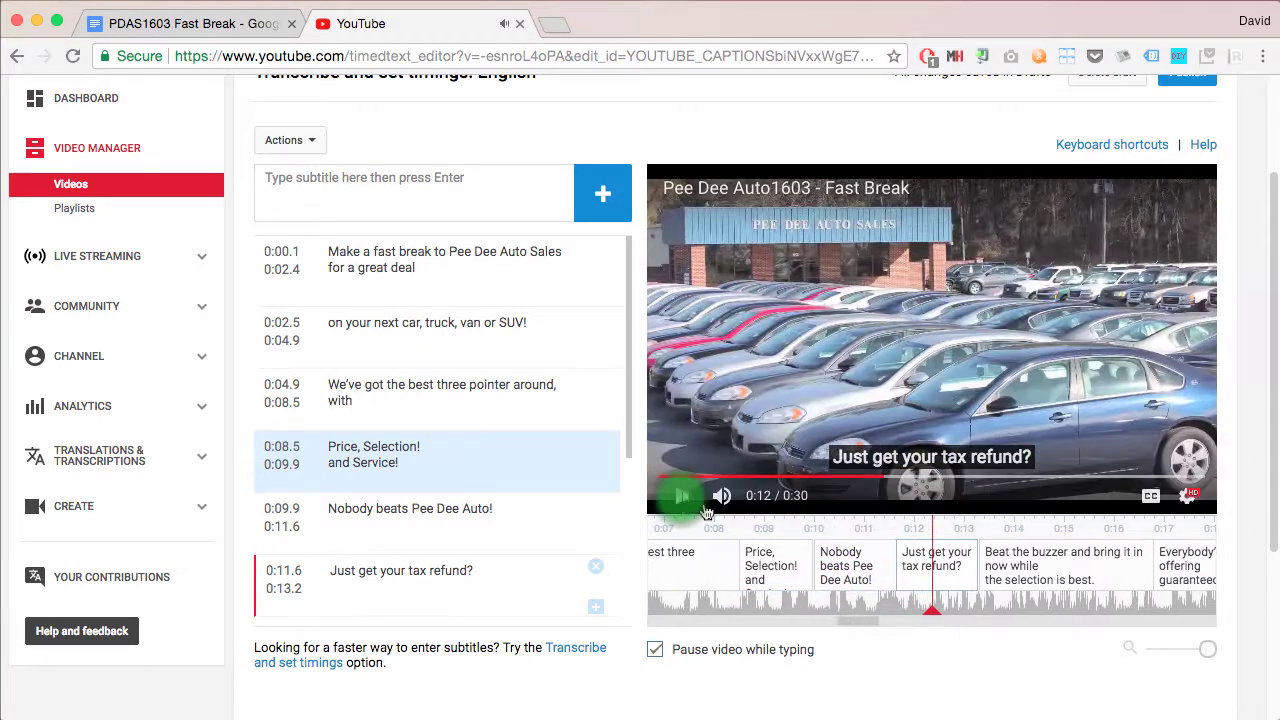
pyautogui.click(928, 585)
pyautogui.moveTo(966, 585); pyautogui.dragTo(962, 585)
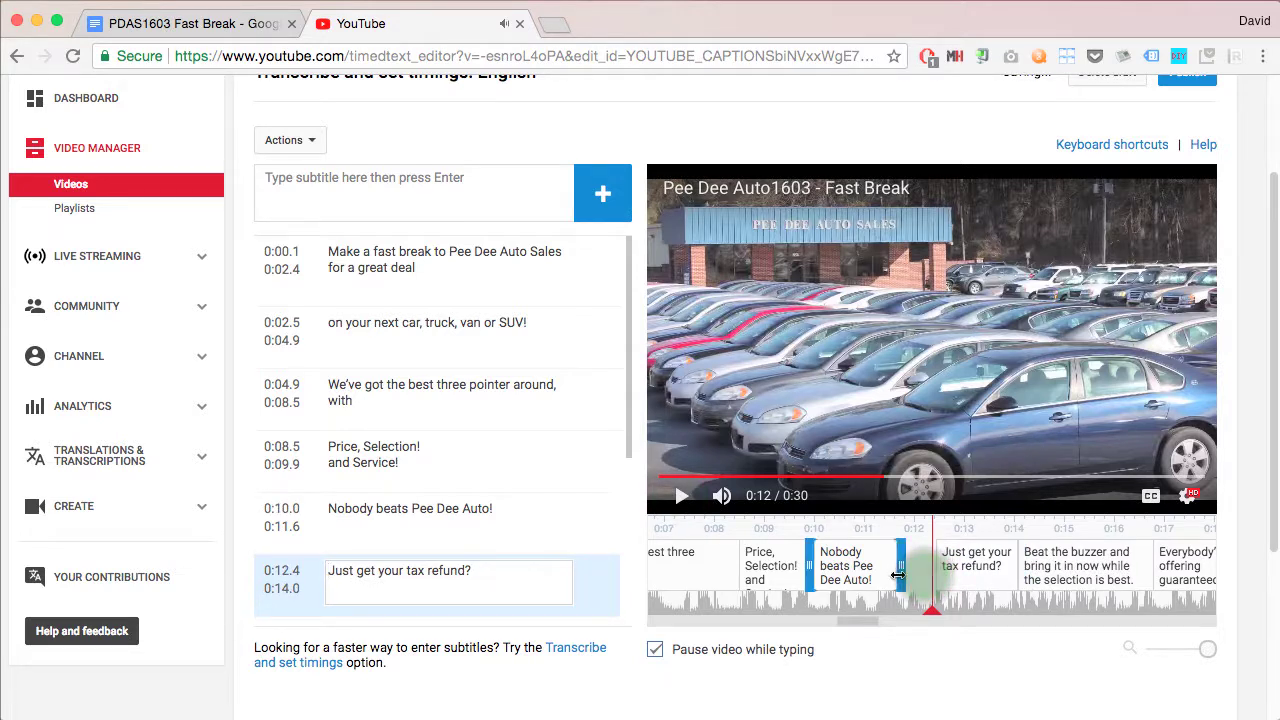
pyautogui.moveTo(840, 585); pyautogui.dragTo(852, 585)
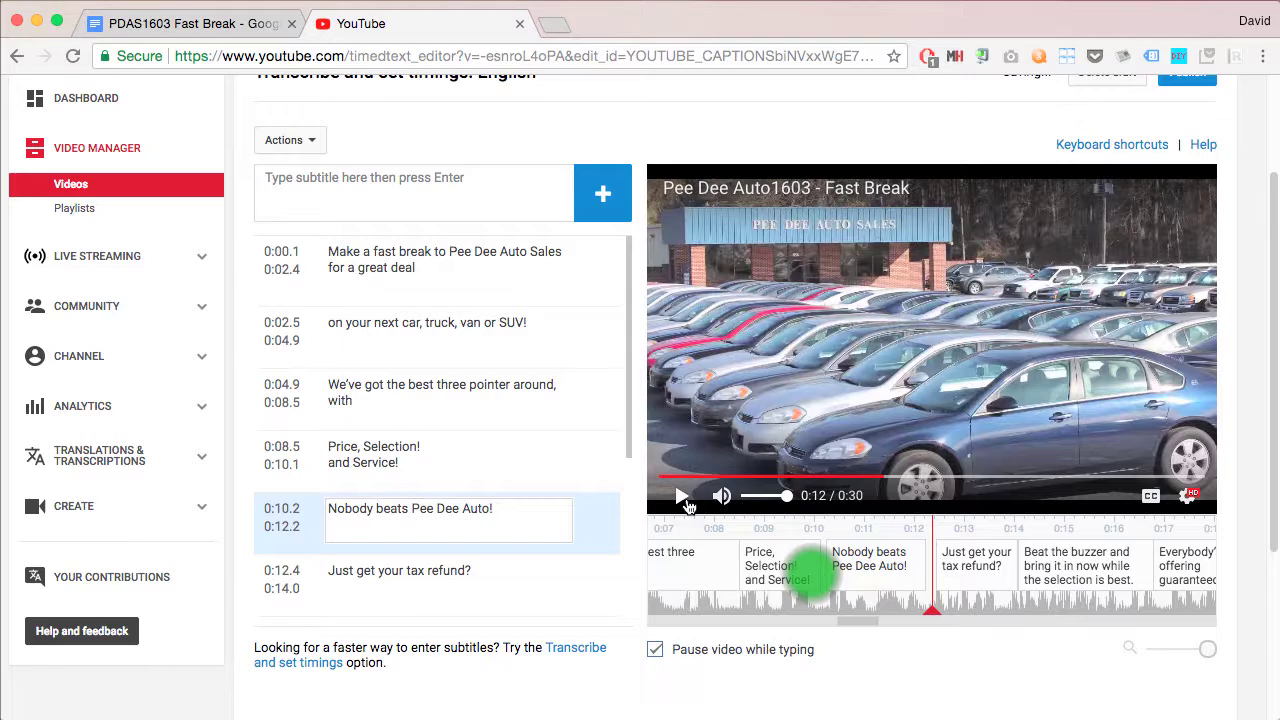
pyautogui.click(686, 503)
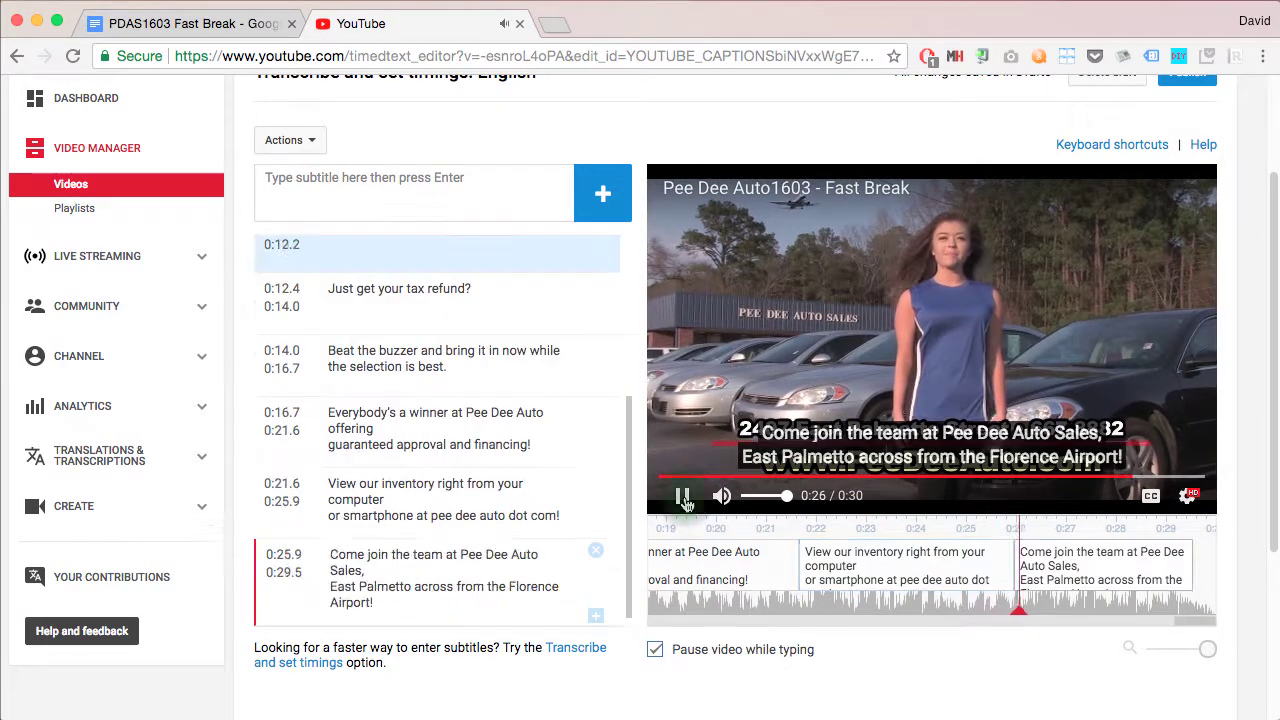
# Start the 'Come join the team' caption earlier, at 0:25.2
pyautogui.click(683, 496)
pyautogui.moveTo(1016, 565); pyautogui.dragTo(978, 565)
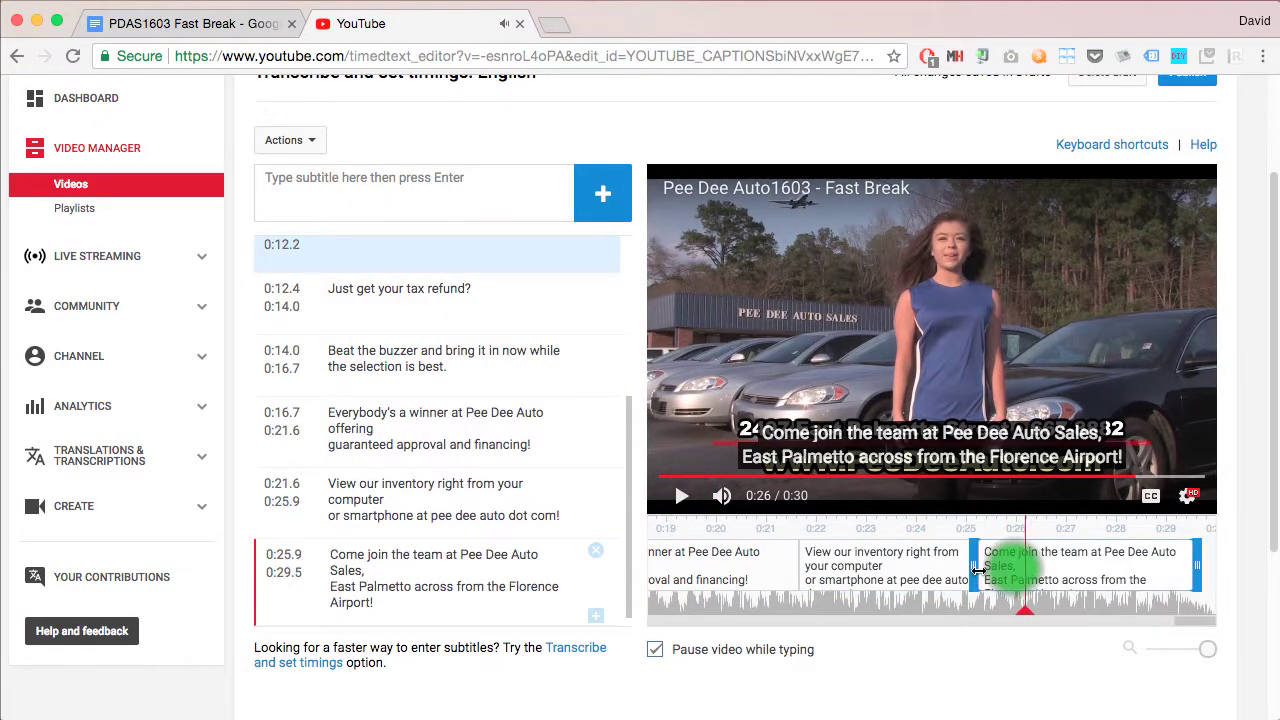
pyautogui.click(683, 497)
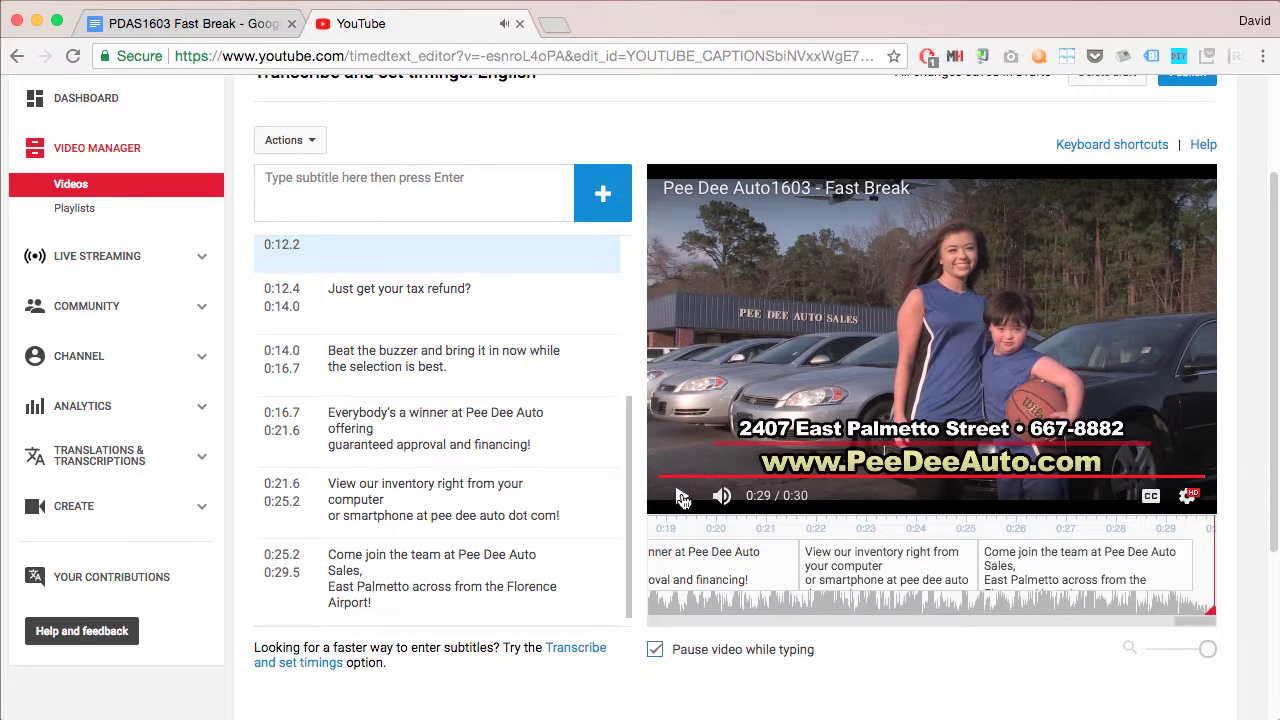
# Publish the retimed English caption draft
pyautogui.scroll(3, 1243, 480)
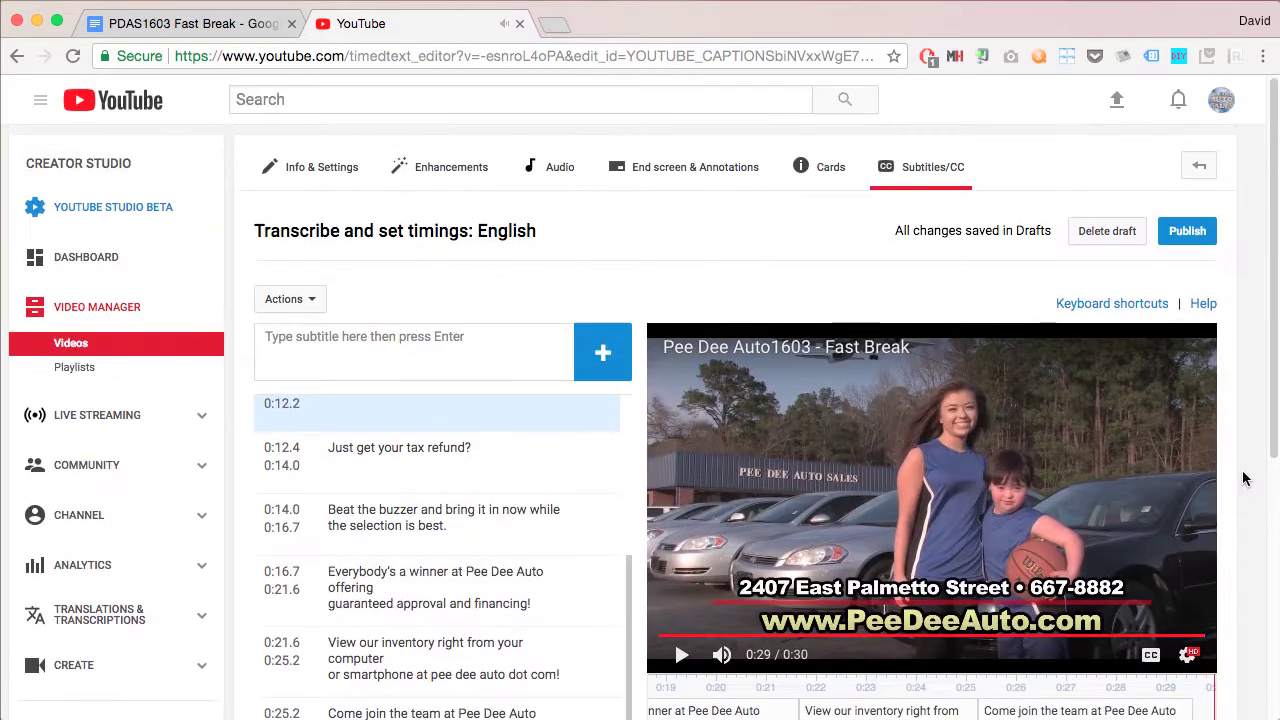
pyautogui.click(1192, 233)
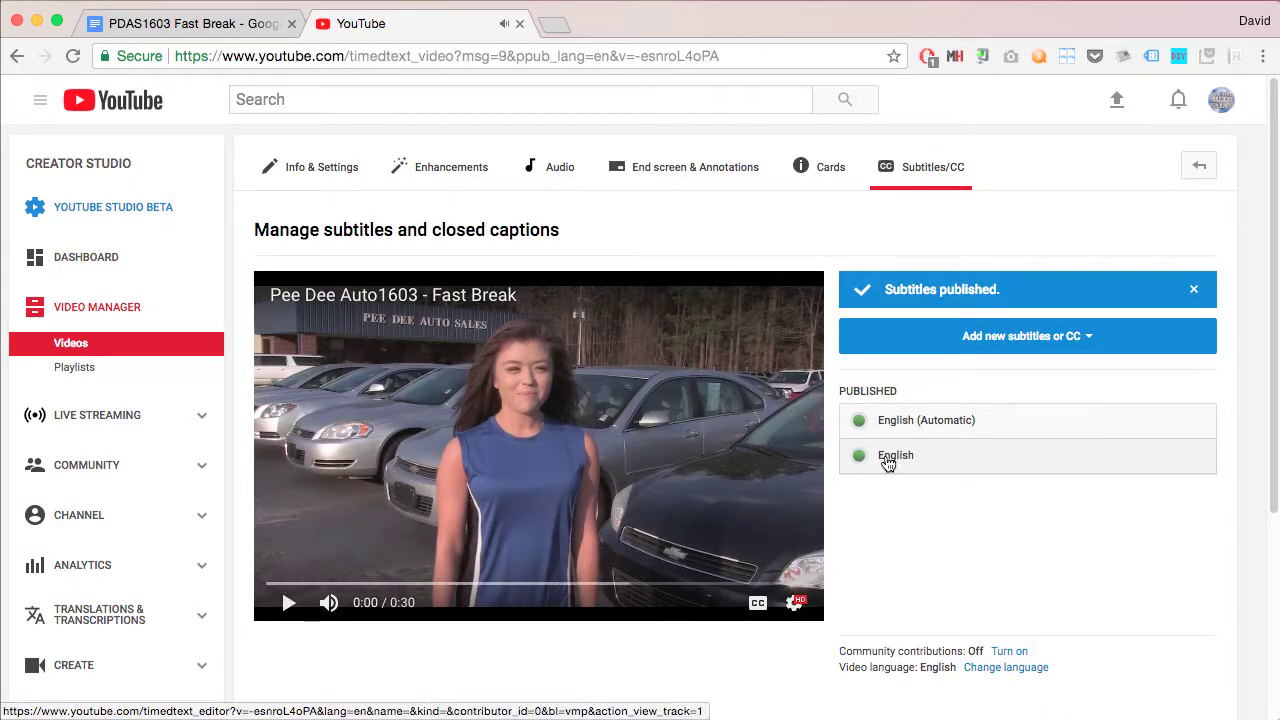
# Review the published English (Automatic) caption track, then unpublish it into an editable draft
pyautogui.click(944, 430)
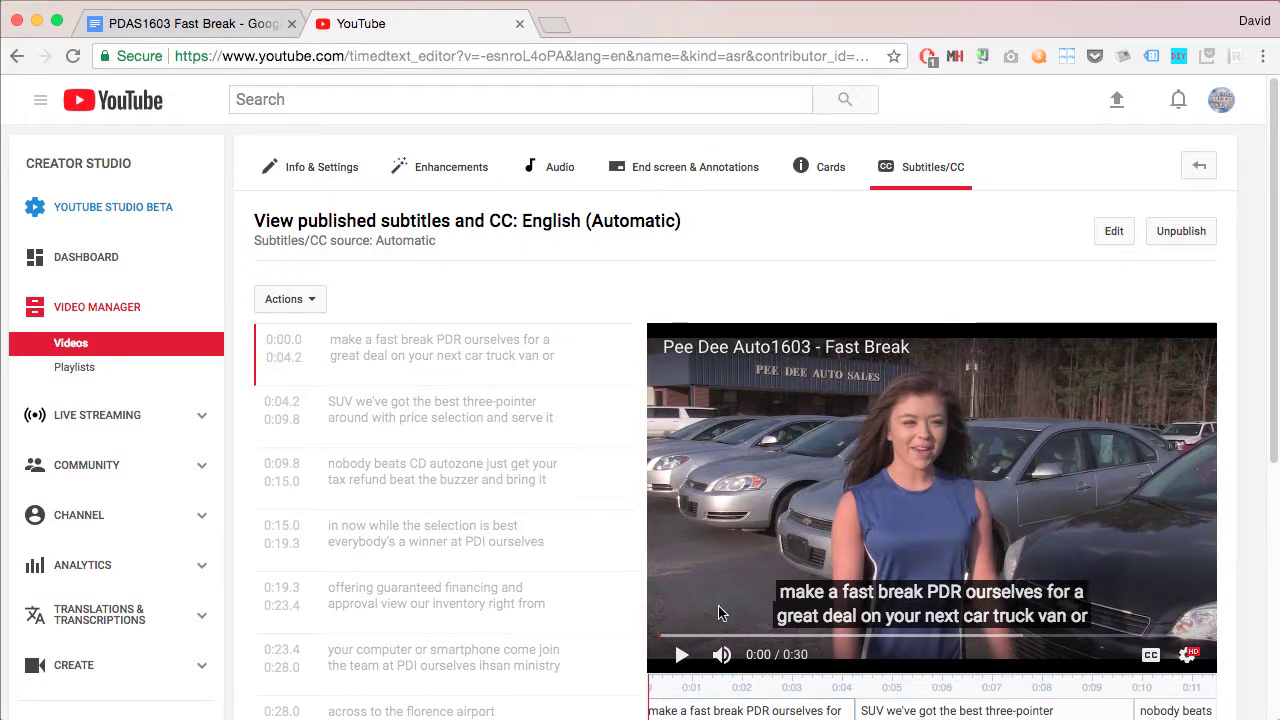
pyautogui.scroll(-3, 451, 580)
pyautogui.scroll(3, 451, 580)
pyautogui.scroll(-1, 460, 593)
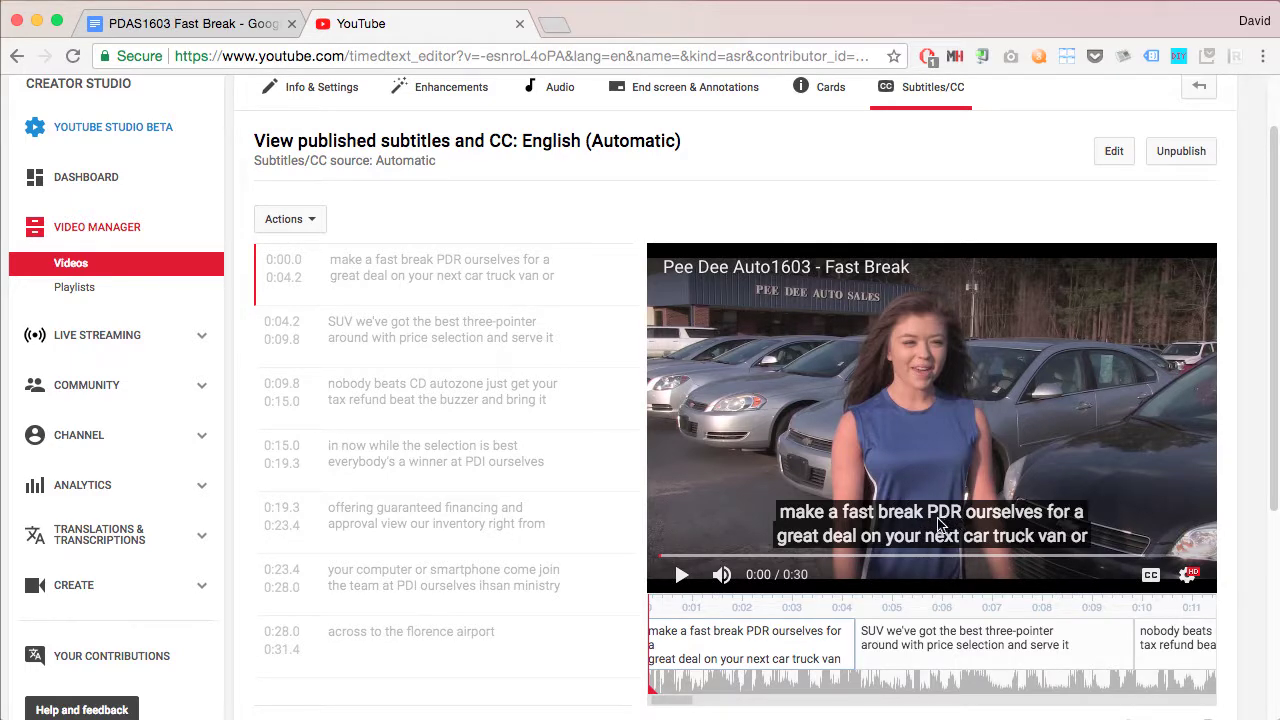
pyautogui.scroll(1, 533, 541)
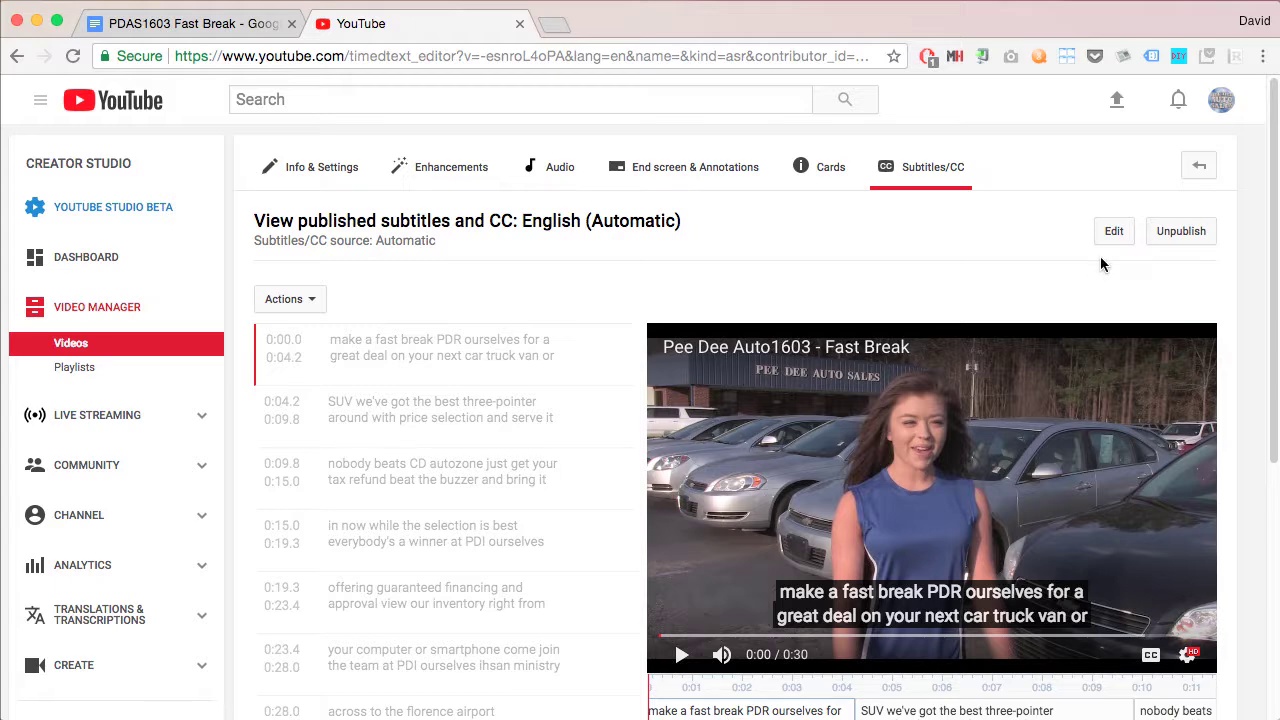
pyautogui.click(1188, 231)
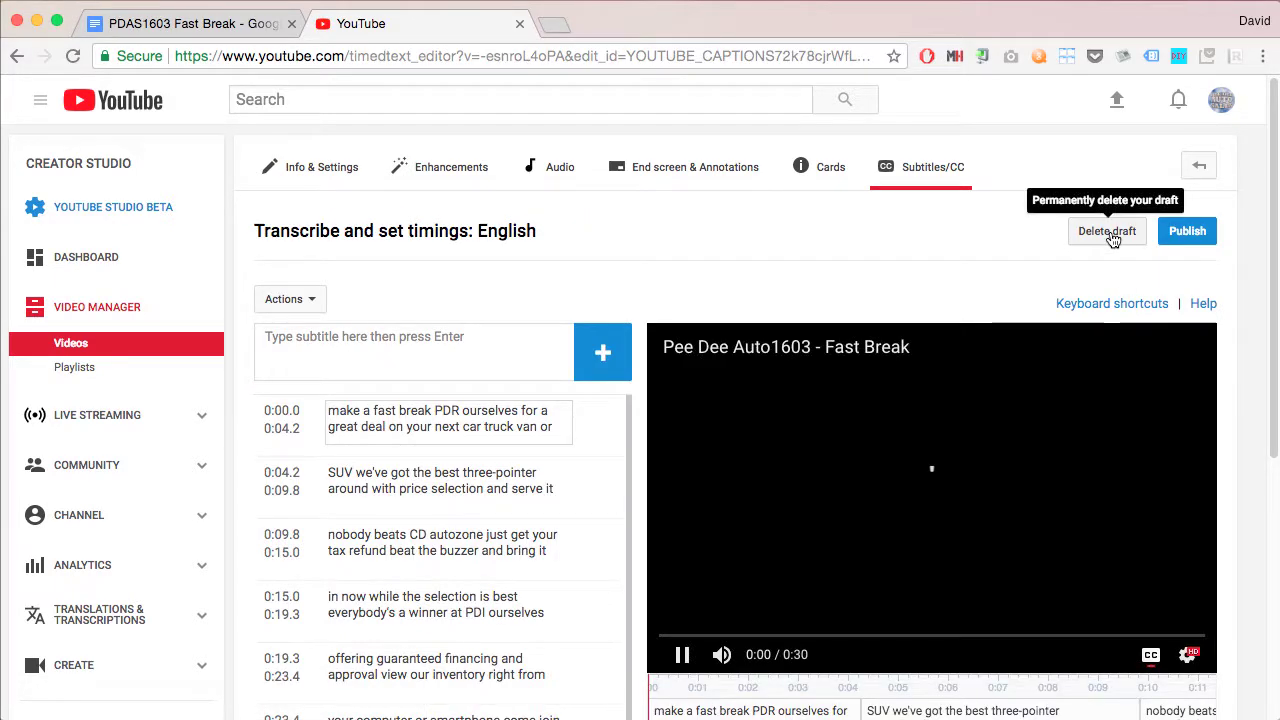
# Delete the leftover automatic English caption draft, confirming the deletion
pyautogui.click(1112, 236)
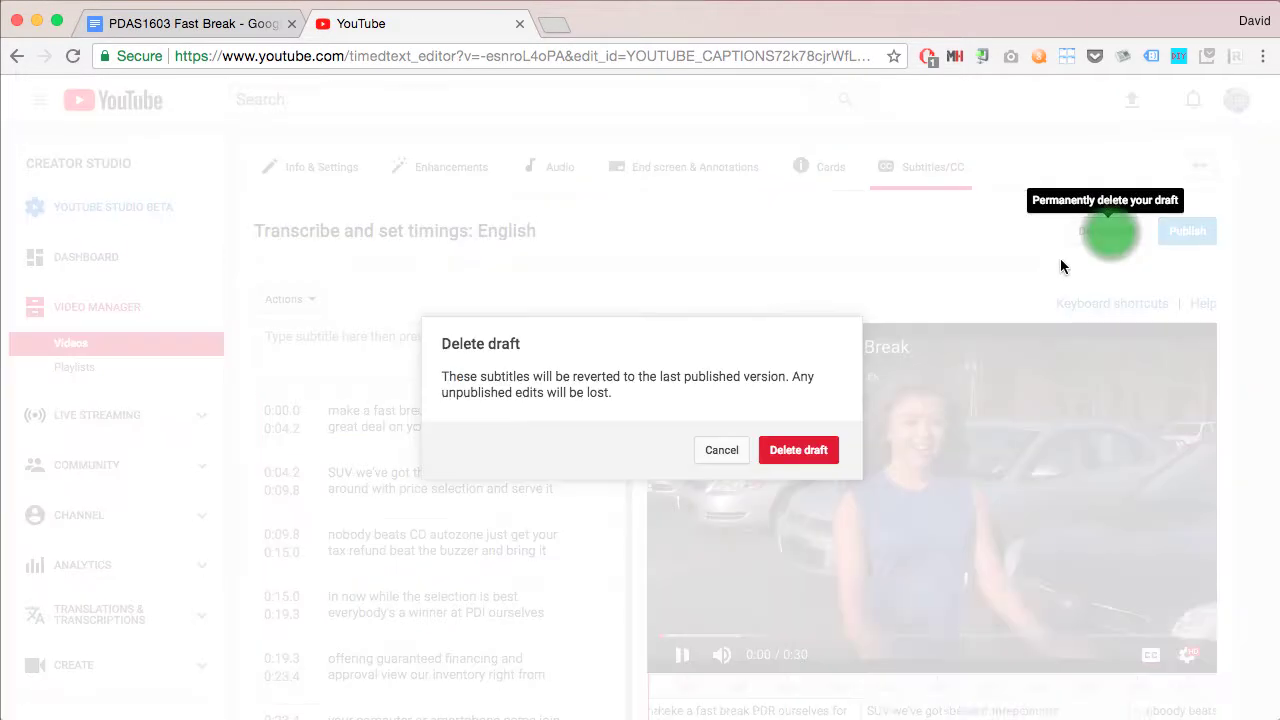
pyautogui.click(815, 457)
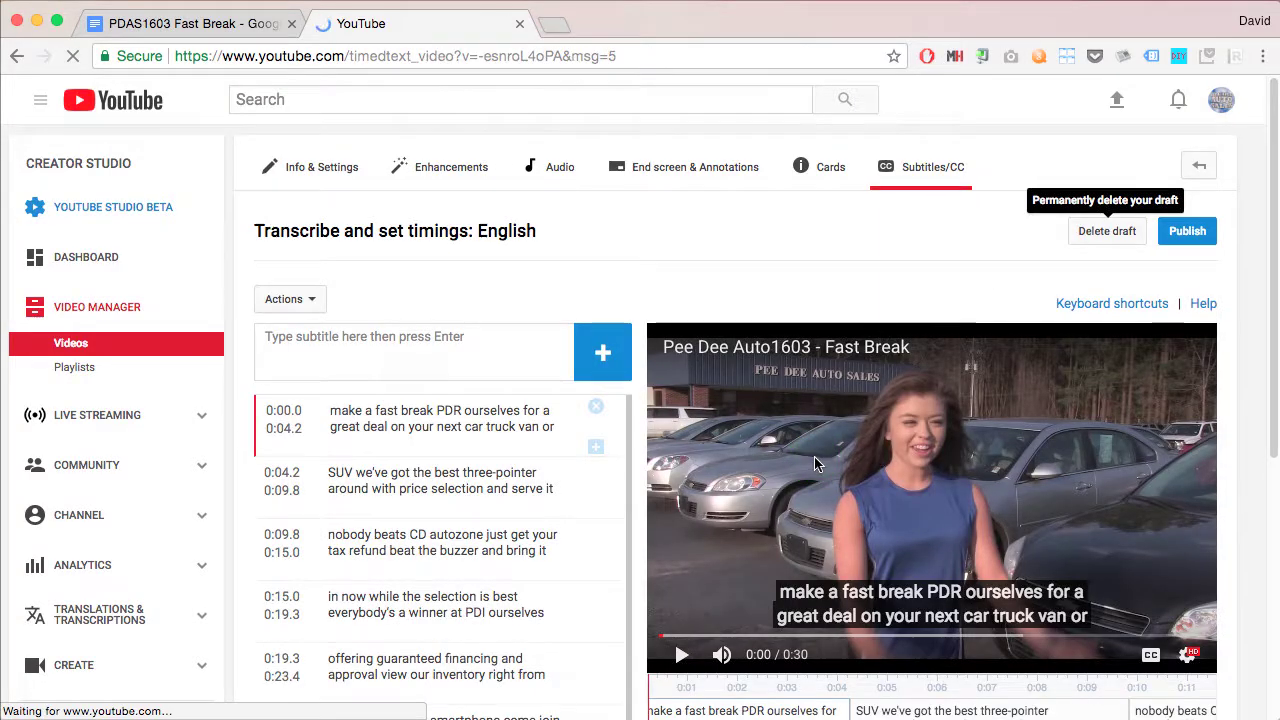